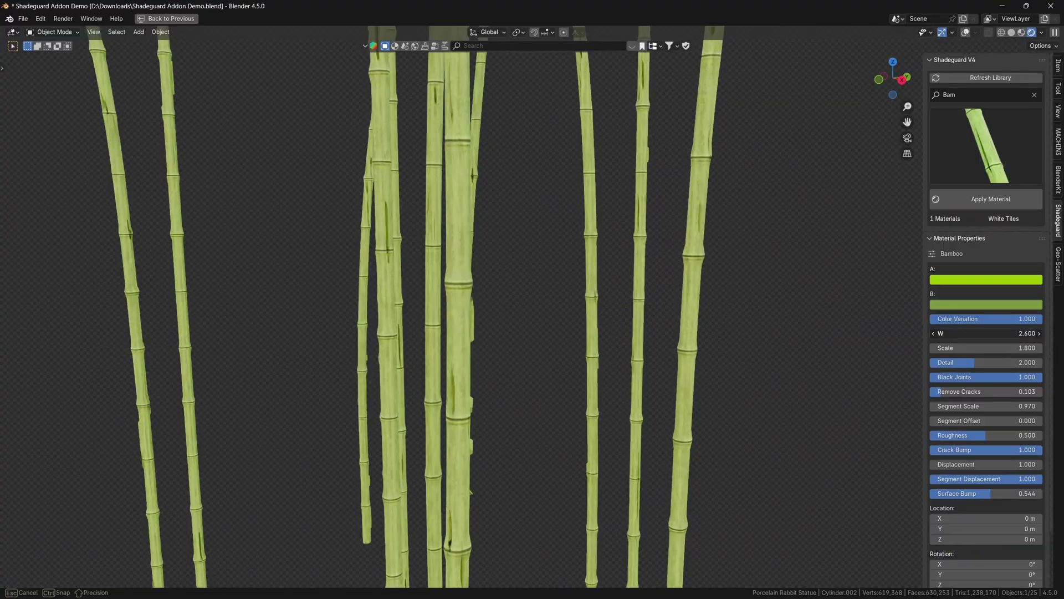
left_click_drag(975, 362, 992, 362)
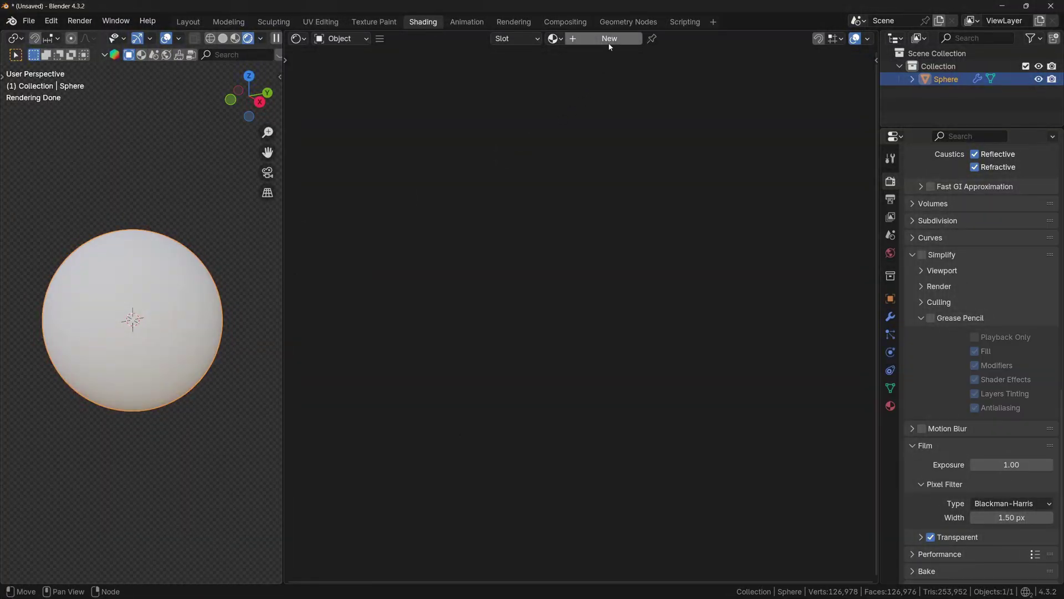
Create a new material named Water on the sphere
left_click(609, 44)
left_click(592, 40)
type("Water")
key("Return")
Add a Voronoi Texture node set to 4D and Distance to Edge
key("shift+a")
type("vornoi")
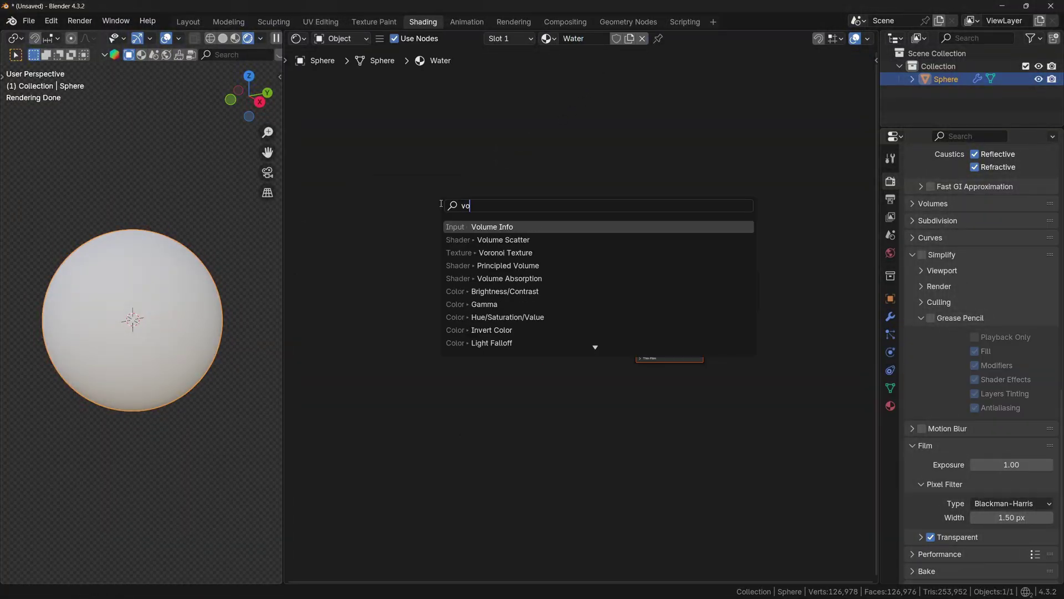
key("Return")
left_click(554, 239)
left_click(557, 242)
left_click(548, 256)
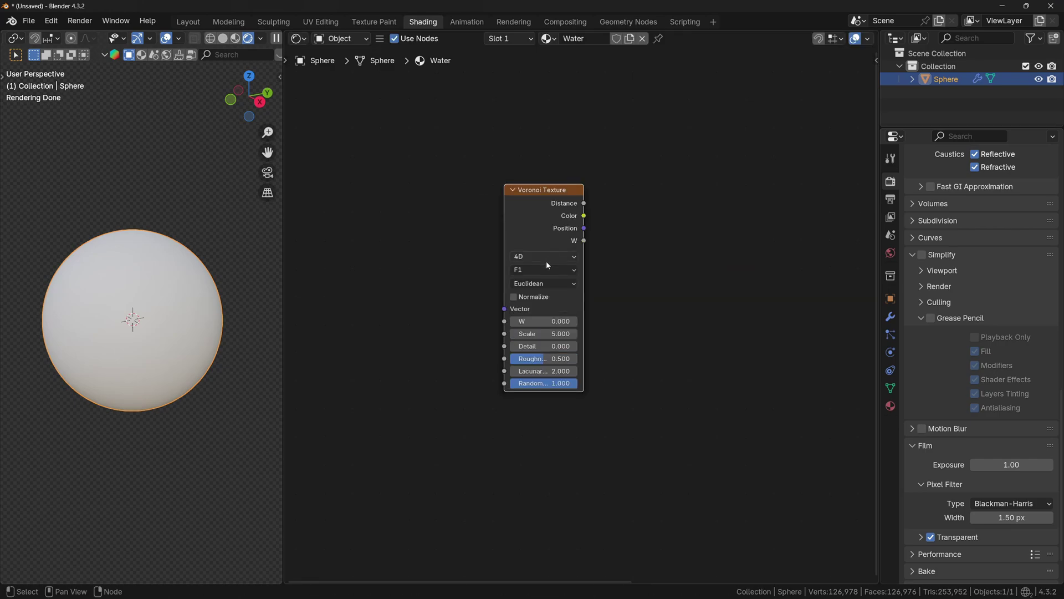
left_click(551, 268)
left_click(548, 333)
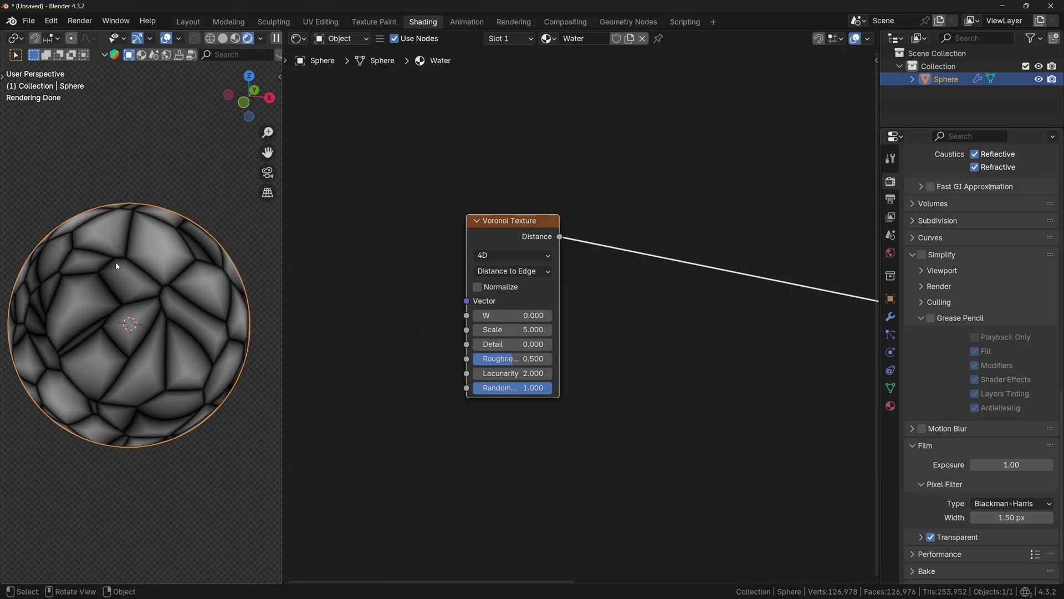
Add Texture Coordinate and Mapping nodes before the Voronoi Texture, feeding the Object coordinates into the Mapping node
middle_click_drag(116, 266, 126, 300)
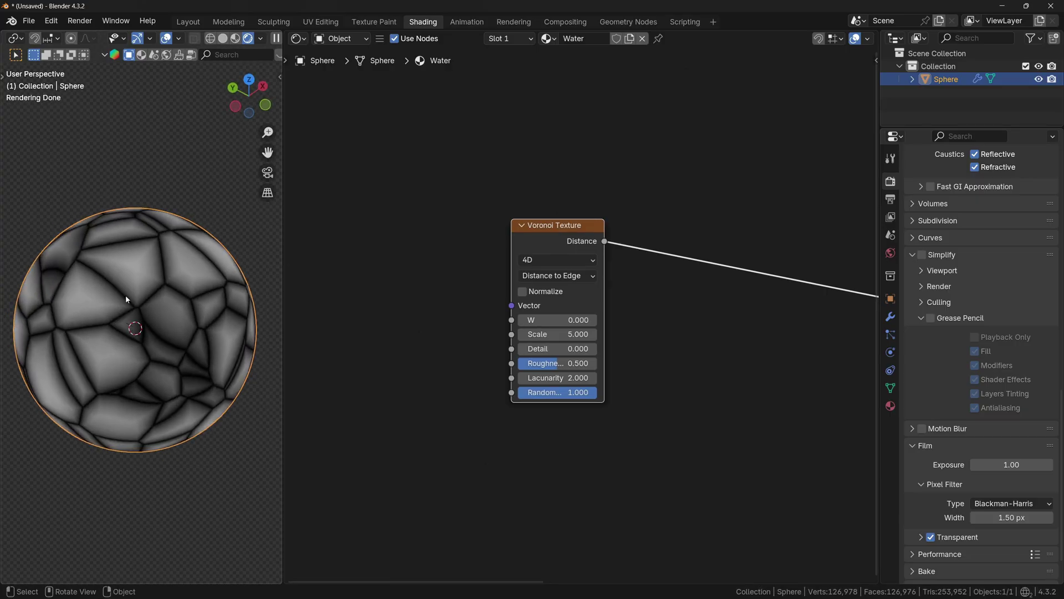
scroll(378, 272, "down", 1)
middle_click_drag(378, 272, 501, 262)
key("shift+a")
left_click(459, 230)
type("text")
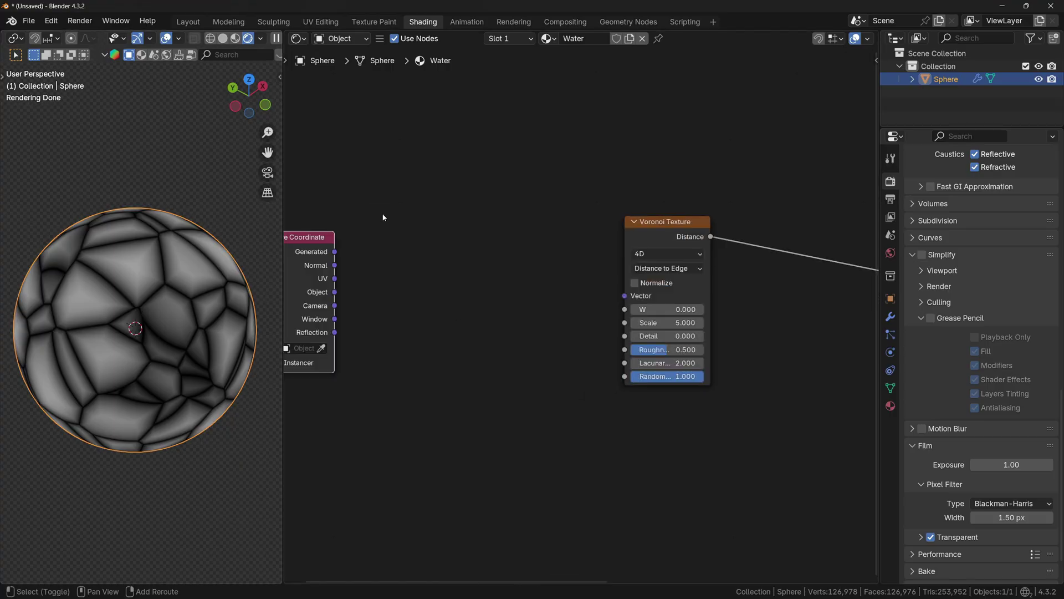
key("shift+a")
left_click(383, 215)
type("mapp")
key("Return")
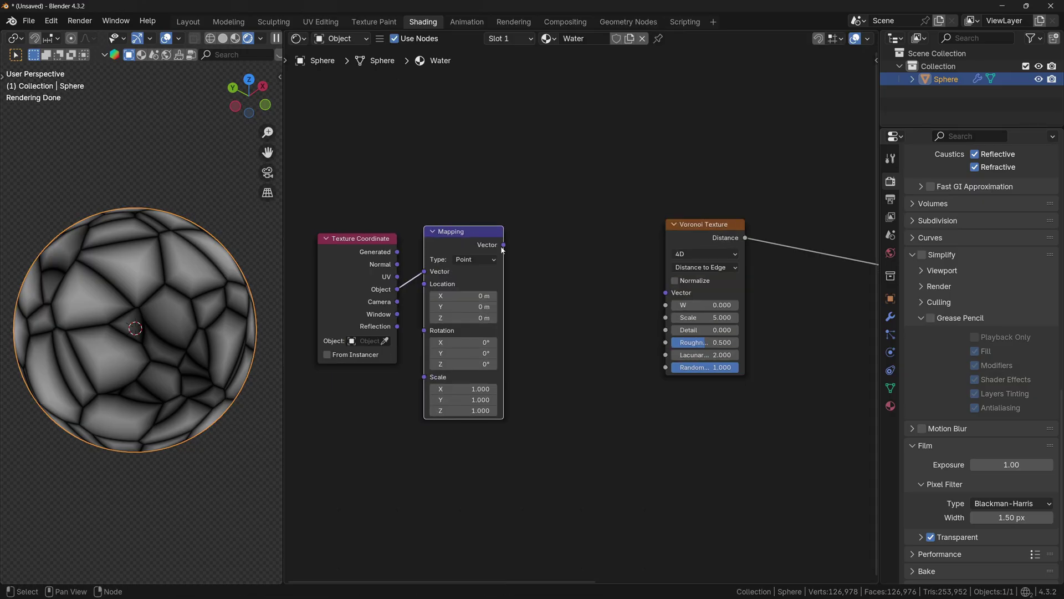
Add a Linear Light mix node fed by the Mapping node's Vector output and place it before the Voronoi Texture
left_click_drag(503, 245, 536, 259)
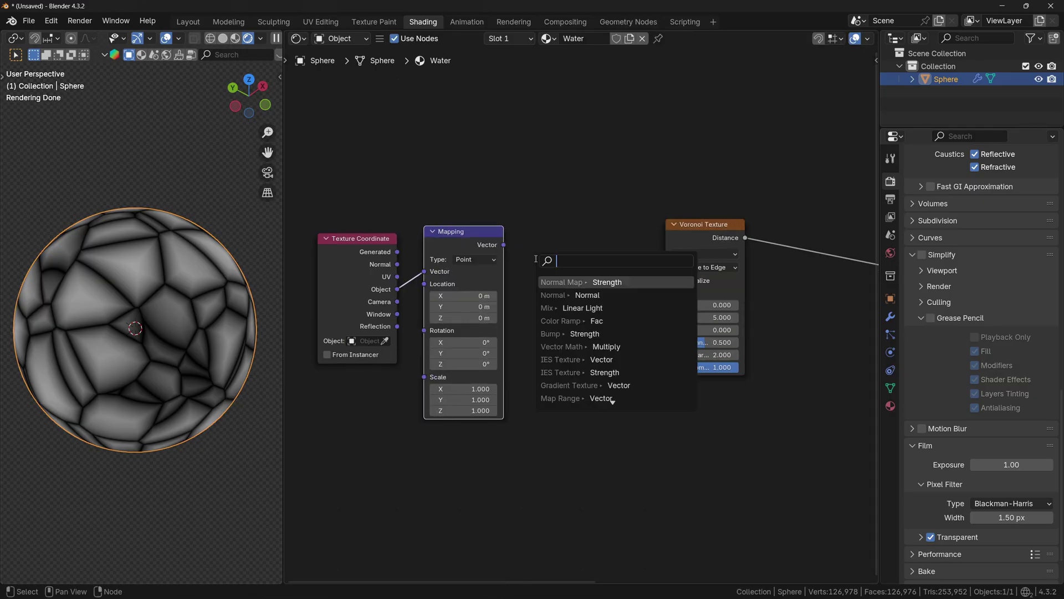
type("lin")
key("Return")
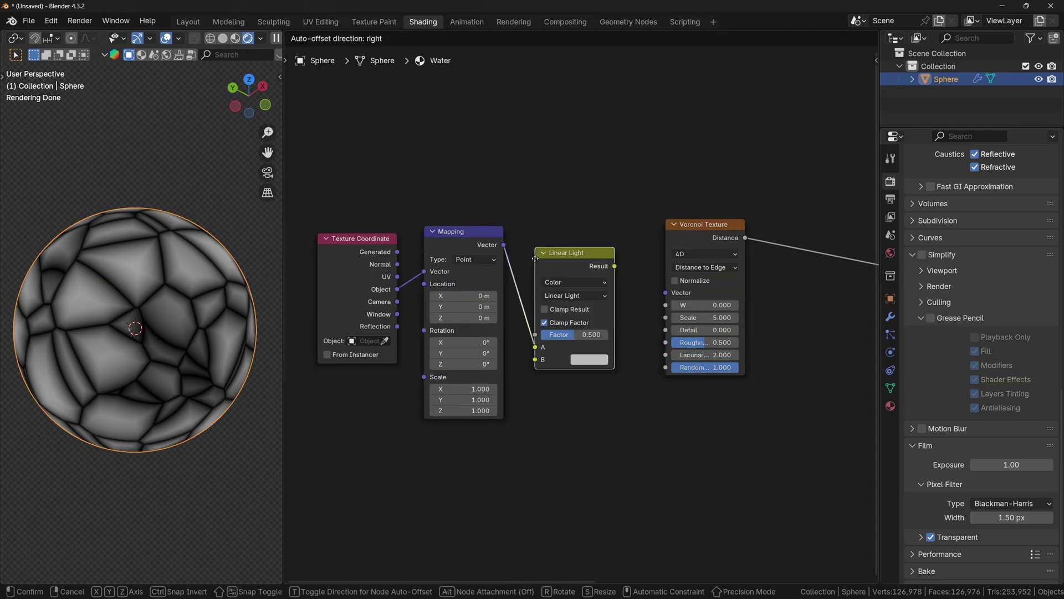
left_click(552, 247)
middle_click_drag(551, 247, 561, 301)
Add a Noise Texture above the Mapping node and connect its Color to input B of the Linear Light node
key("shift+a")
left_click(546, 167)
type("noi")
key("Return")
left_click(434, 123)
middle_click_drag(523, 207, 509, 231)
left_click_drag(499, 169, 525, 176)
left_click_drag(518, 382, 547, 428)
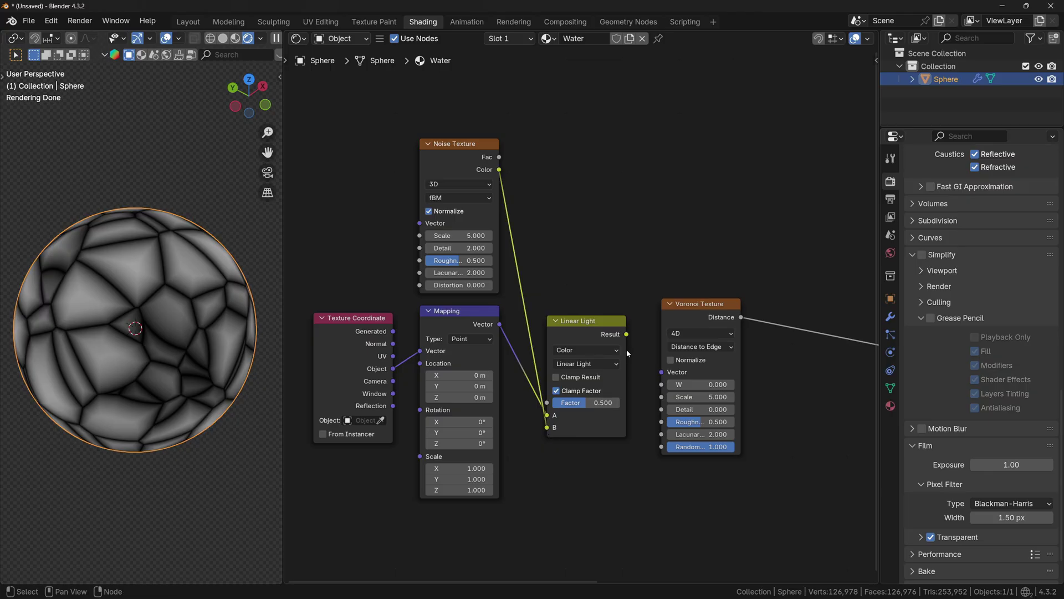
Connect the Linear Light result to the Voronoi Vector input and lower the Linear Light factor to about 0.17
left_click_drag(625, 335, 661, 372)
left_click_drag(588, 403, 553, 403)
Set the Mapping node's X, Y and Z scale to 0.5
middle_click_drag(527, 482, 581, 434)
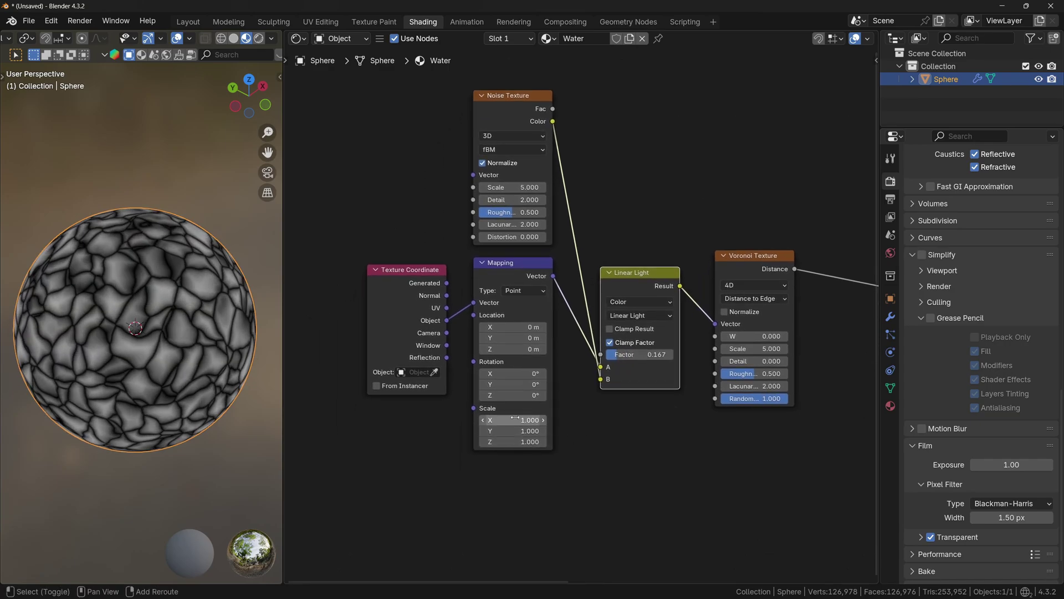
left_click_drag(516, 418, 516, 441)
type("0.5")
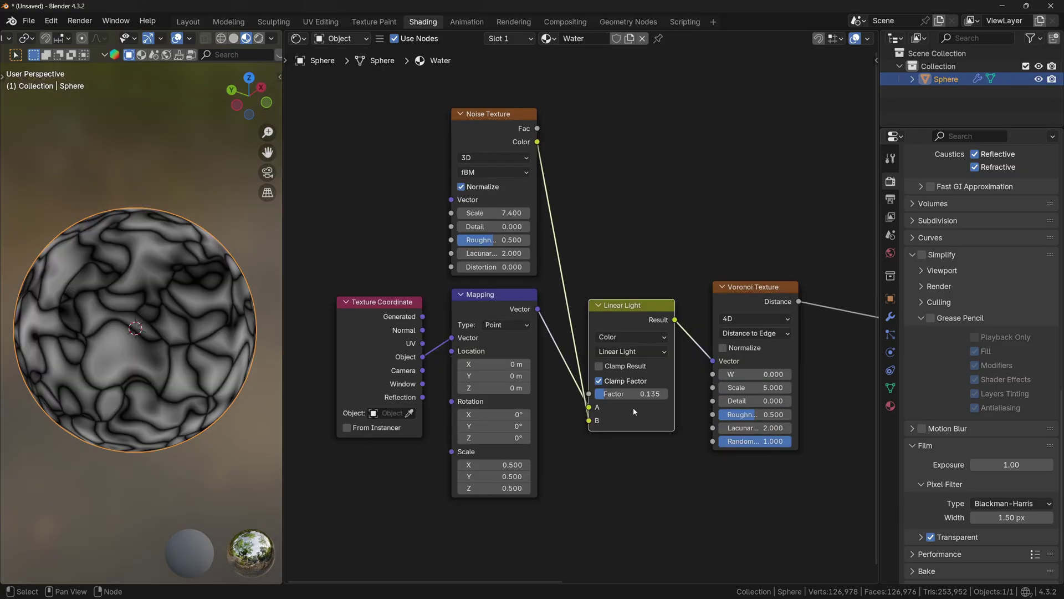
Set the Linear Light node's factor to 0.1
left_click(632, 393)
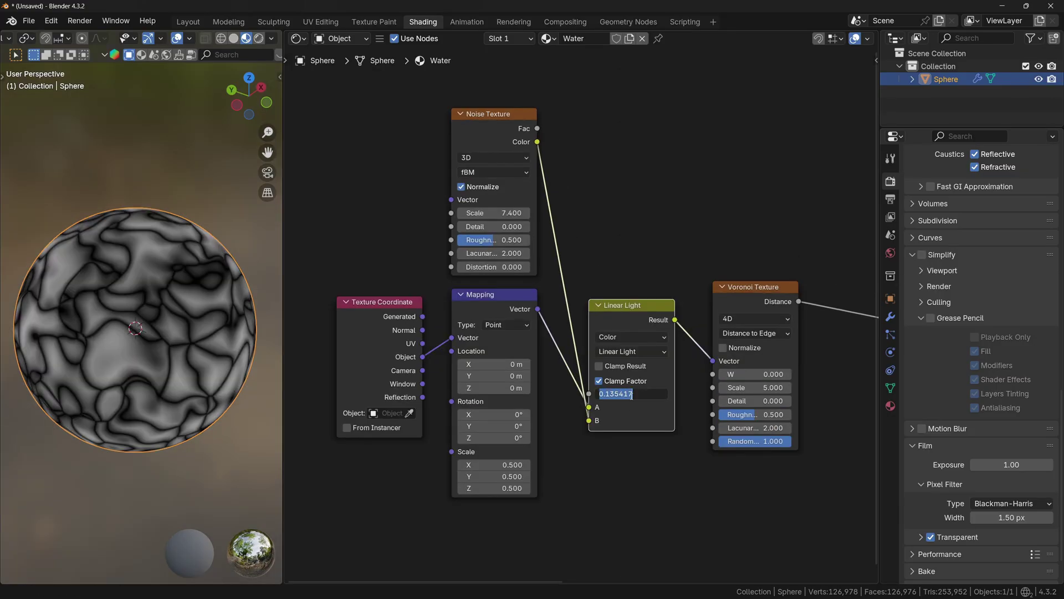
type("0")
type(".1")
key("Return")
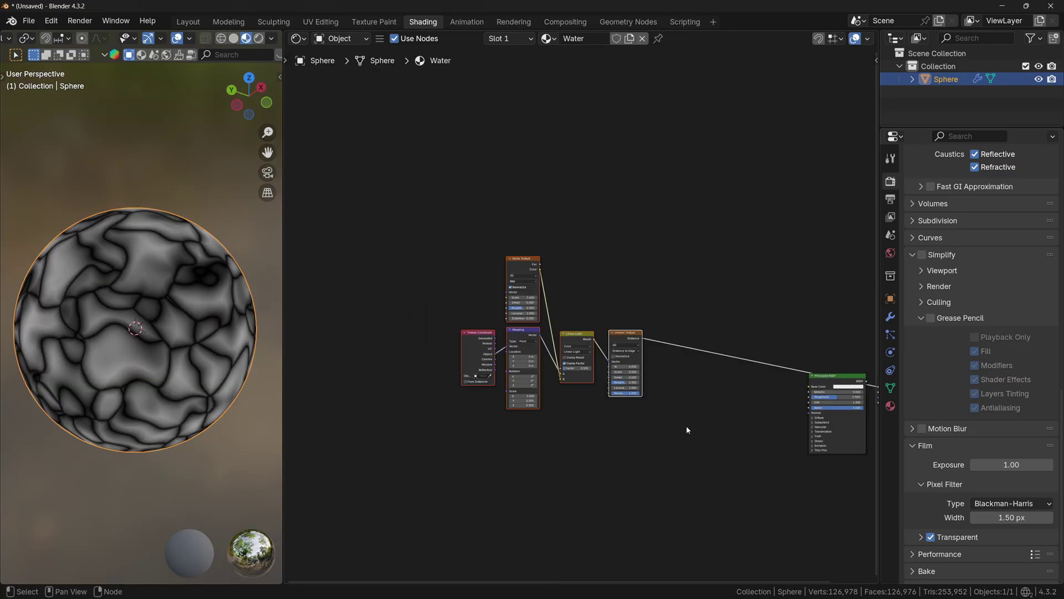
Move the texture nodes away from the Principled BSDF and add a Math node set to Greater Than
key("g")
left_click(587, 434)
scroll(545, 432, "up", 4)
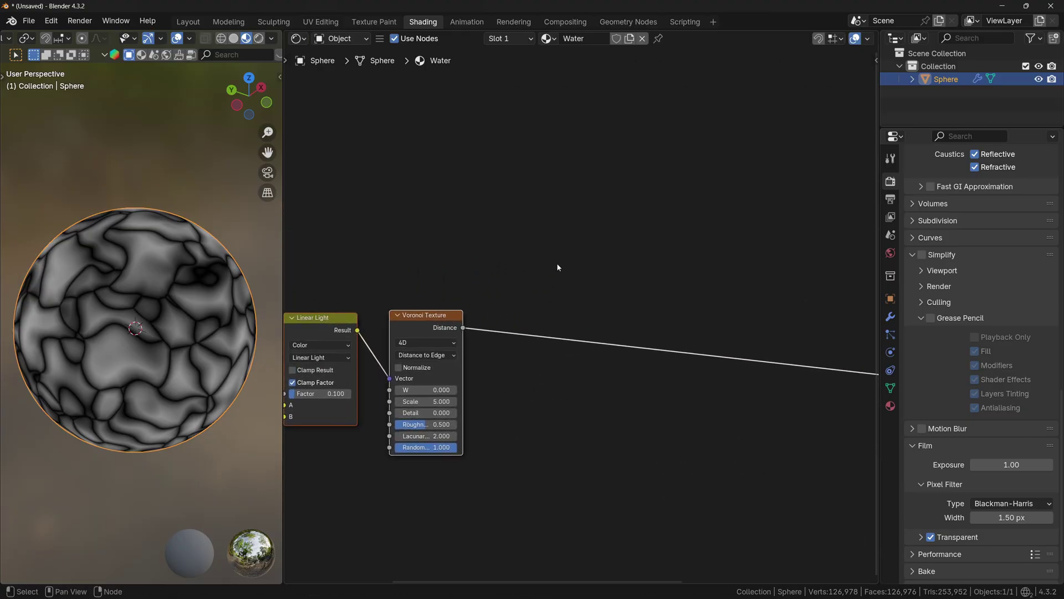
key("shift+a")
type("math")
left_click(612, 283)
left_click(564, 230)
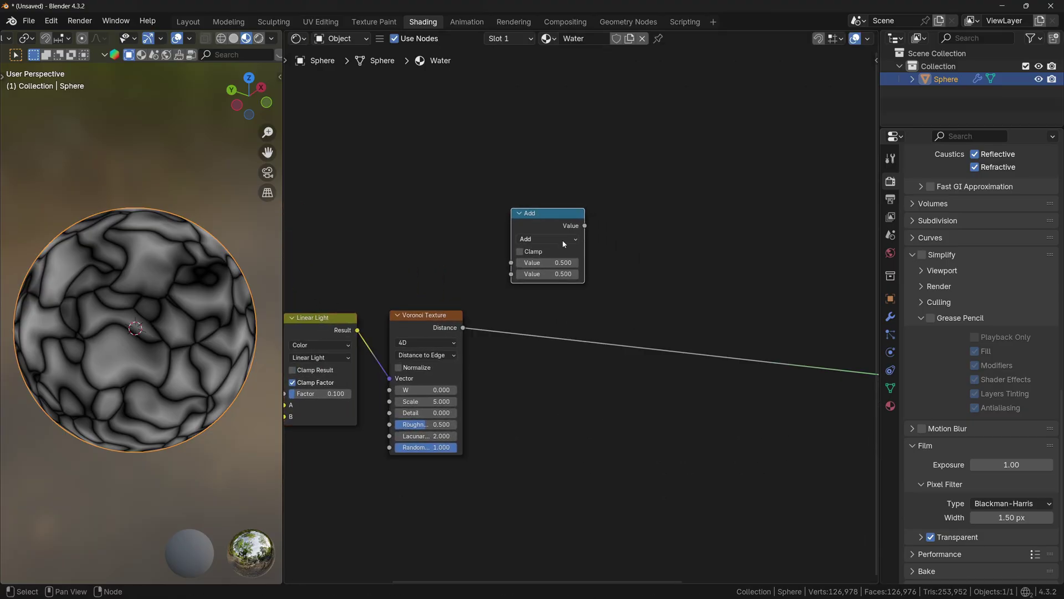
left_click(563, 239)
left_click(621, 300)
Insert the Greater Than node after the Voronoi Distance output and set its threshold to about 0.04
left_click_drag(549, 218, 524, 310)
scroll(524, 333, "up", 2)
mouse_move(524, 378)
left_mouse_down()
mouse_move(508, 377)
mouse_move(532, 378)
left_mouse_up()
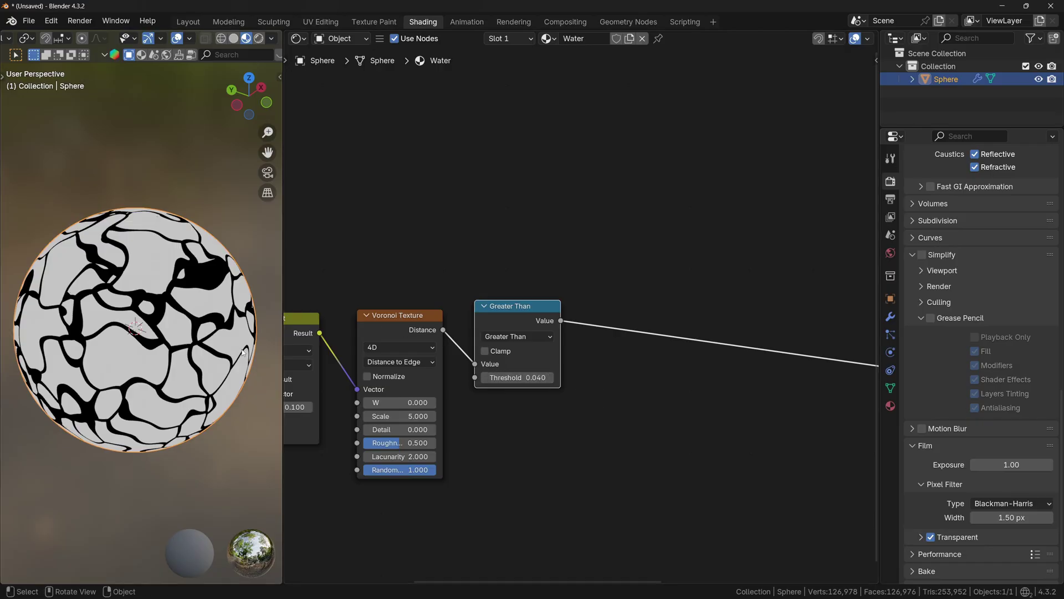
middle_click_drag(174, 319, 166, 296)
mouse_move(524, 377)
left_mouse_down()
mouse_move(513, 377)
mouse_move(524, 378)
left_mouse_up()
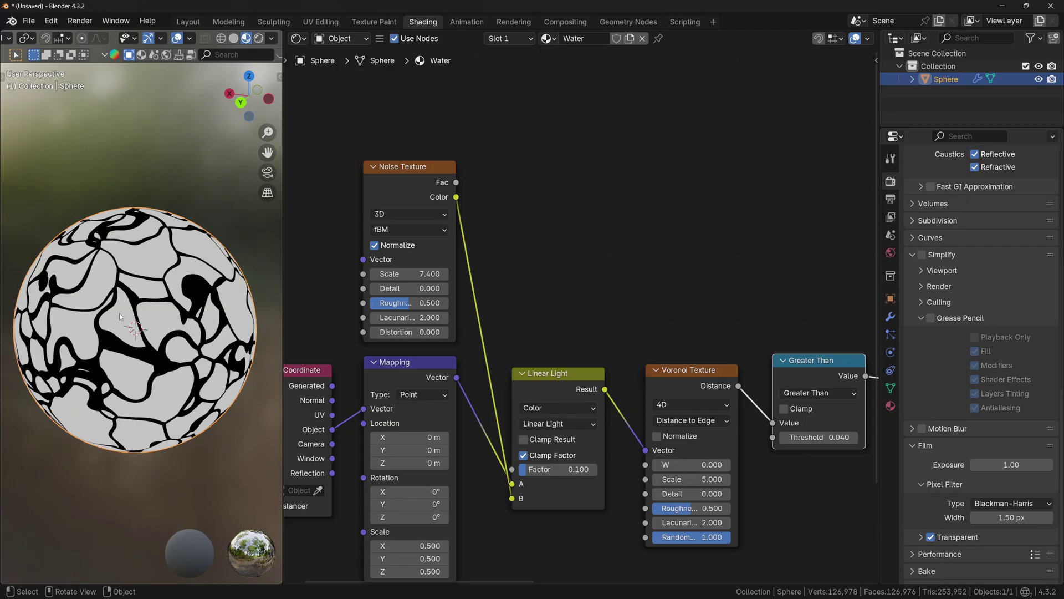
Set the Noise Texture scale to about 8.14 and lower the Linear Light factor to about 0.06
middle_click_drag(122, 318, 87, 363)
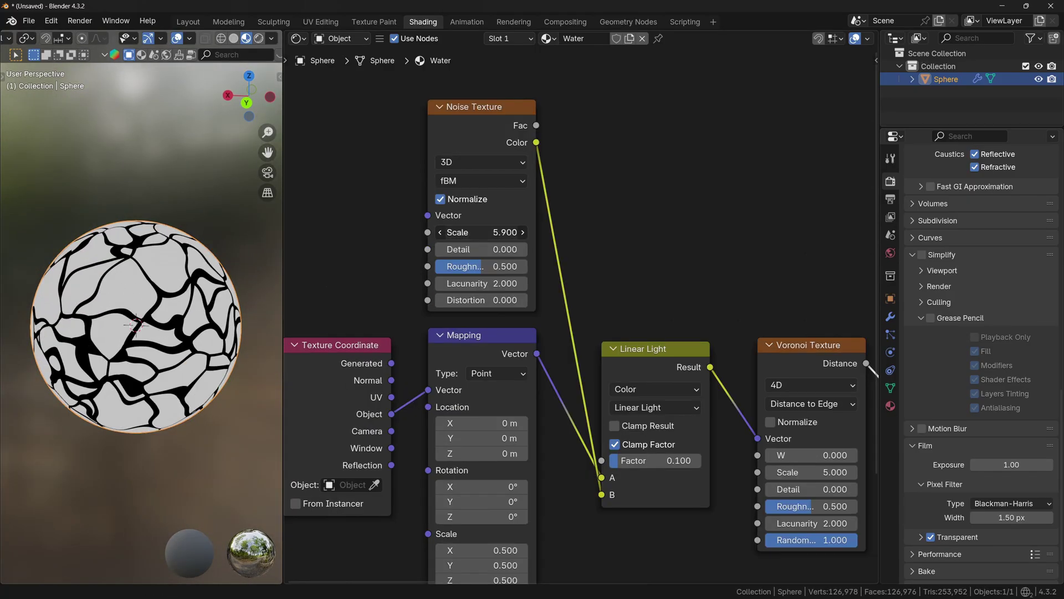
left_click_drag(488, 232, 463, 232)
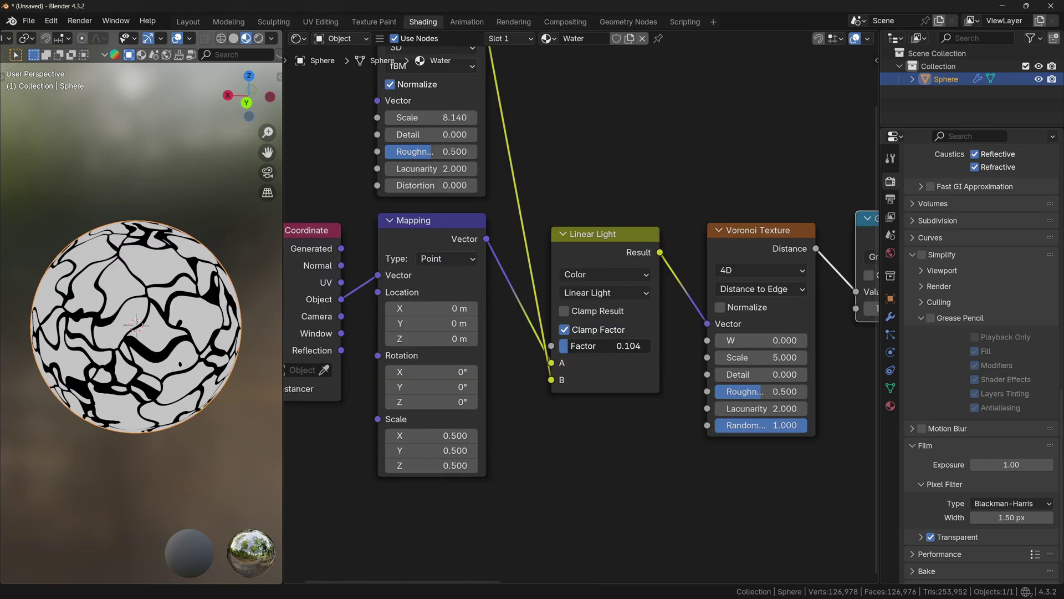
left_click_drag(605, 345, 593, 345)
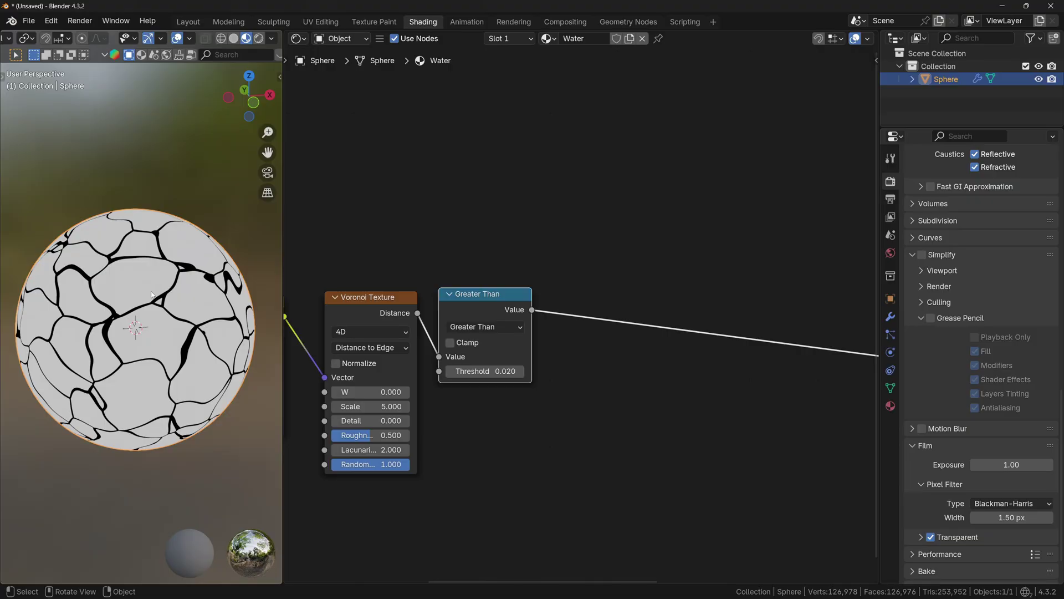
Insert a Mix Color node after the Greater Than node, with the Greater Than value driving its Factor
scroll(506, 325, "up", 1)
middle_click_drag(608, 256, 503, 280)
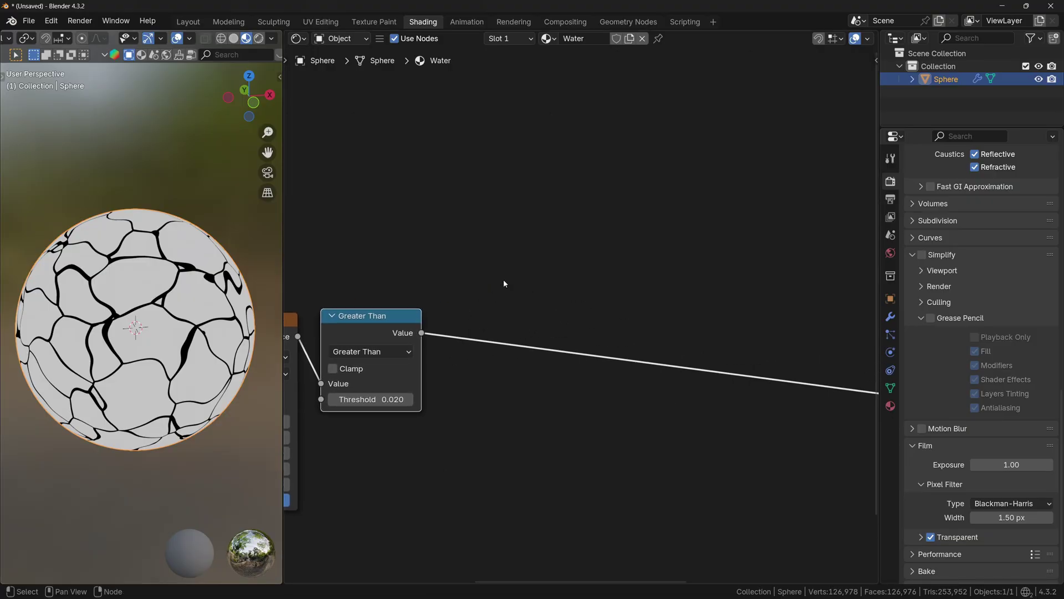
key("shift+a")
left_click(504, 280)
type("mix")
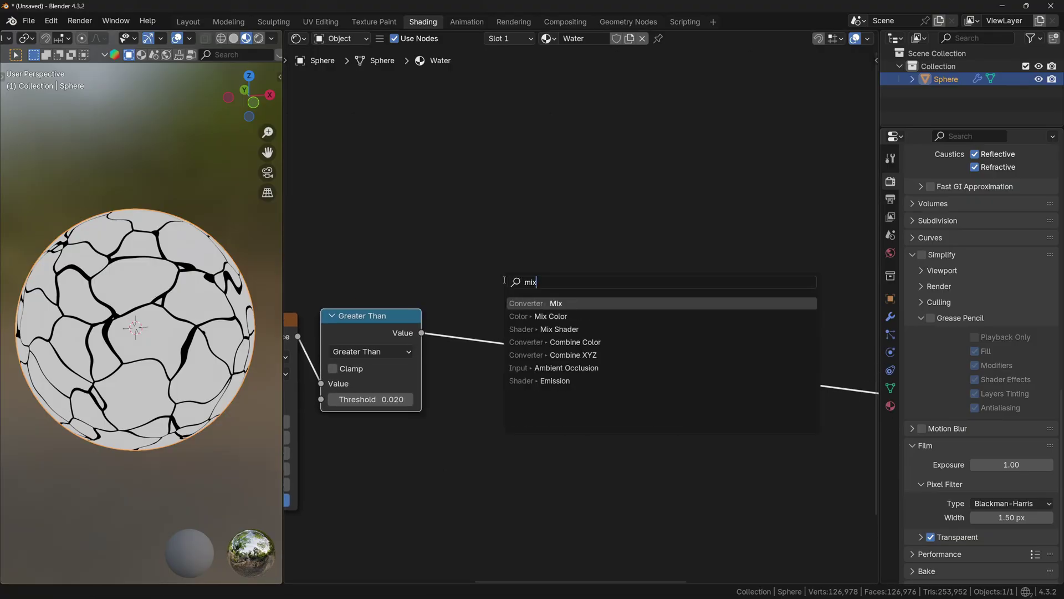
left_click(518, 316)
left_click(477, 306)
left_click_drag(480, 430, 478, 413)
Change color B of the Mix node to a light water blue
scroll(530, 347, "up", 3)
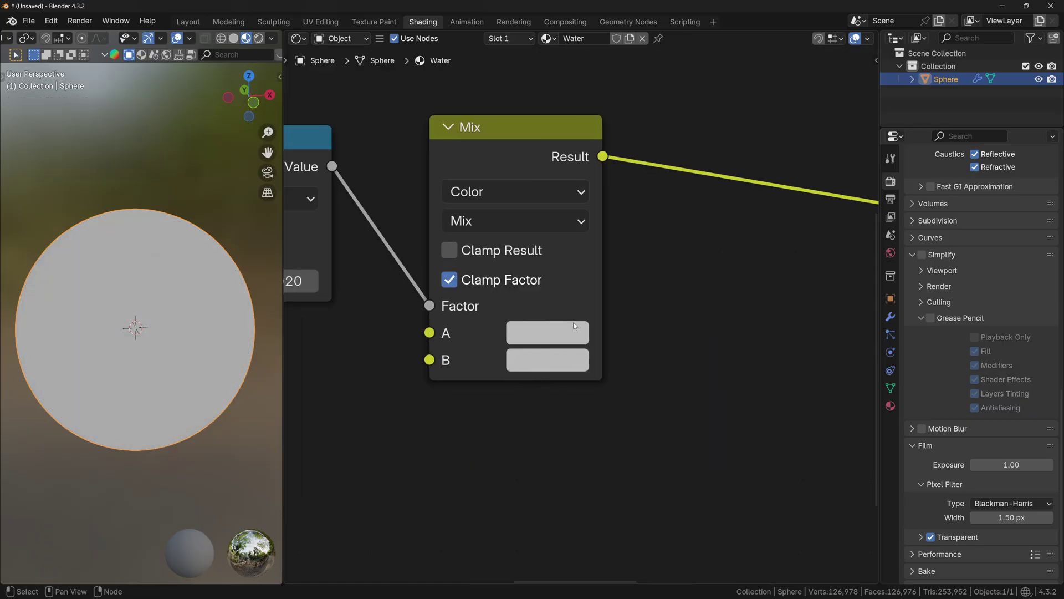
left_click(549, 357)
left_click_drag(665, 58, 677, 64)
Duplicate the Voronoi Texture, Greater Than and Mix nodes and place the copies below the originals
scroll(743, 463, "down", 5)
left_click_drag(752, 475, 505, 243)
key("shift+d")
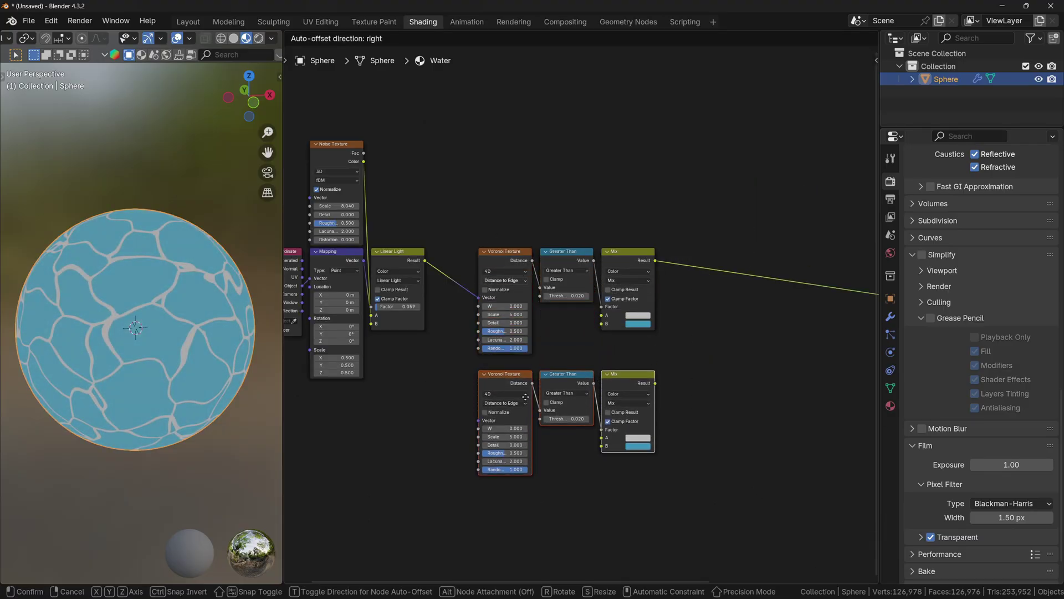
left_click(525, 398)
Connect the Linear Light result to the duplicated Voronoi Texture's Vector input
scroll(506, 378, "up", 2)
left_click_drag(496, 226, 515, 291)
left_click_drag(566, 406, 558, 403)
scroll(558, 403, "up", 1)
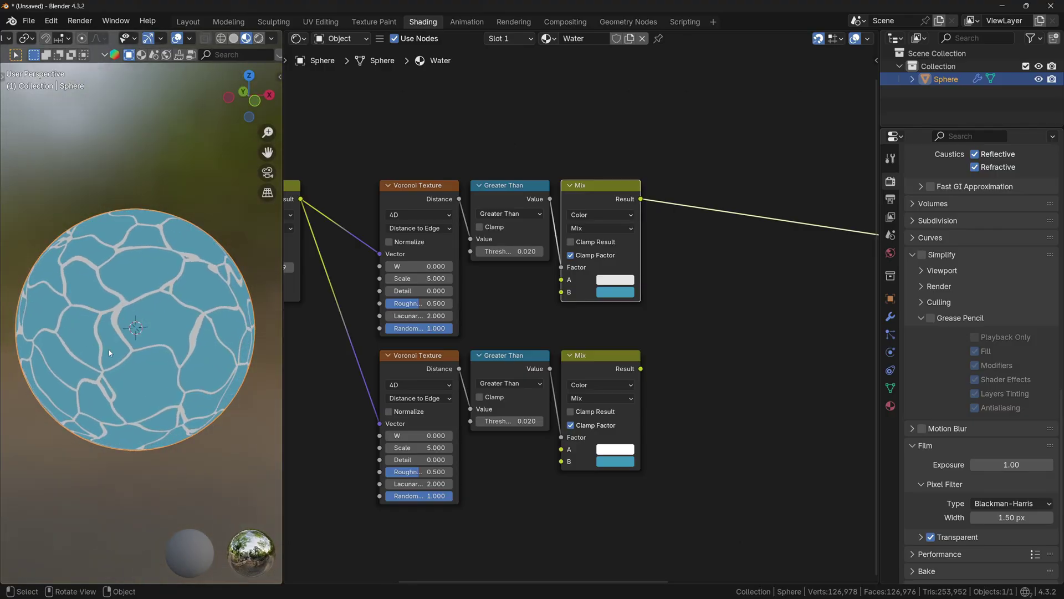
Preview the duplicated Mix node, copy its blue B color to A, and darken A to a value of about 0.177
left_click(617, 369, "ctrl+shift")
left_click(617, 454)
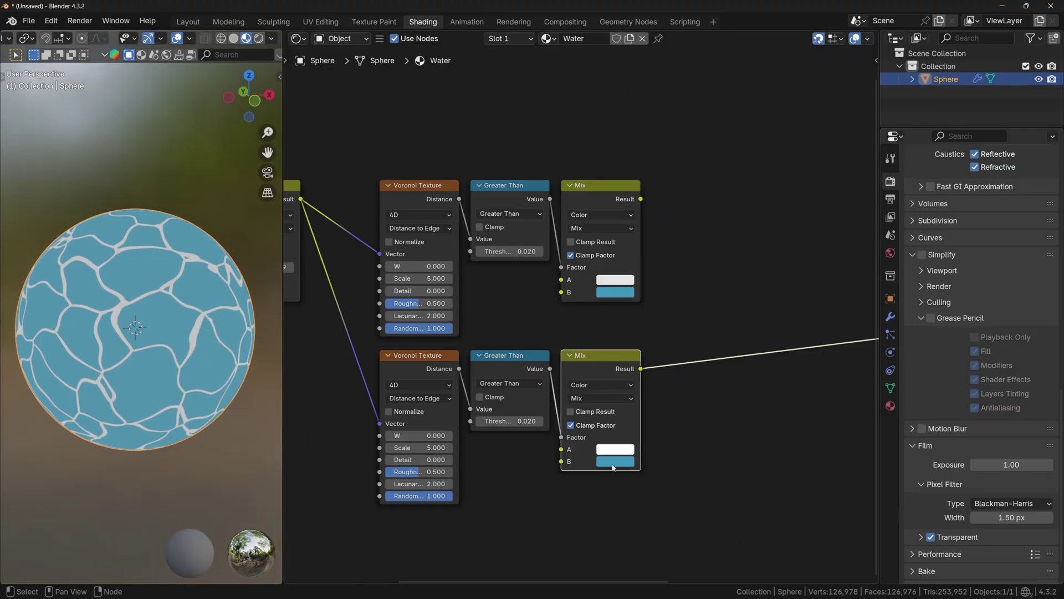
left_click_drag(613, 465, 620, 448)
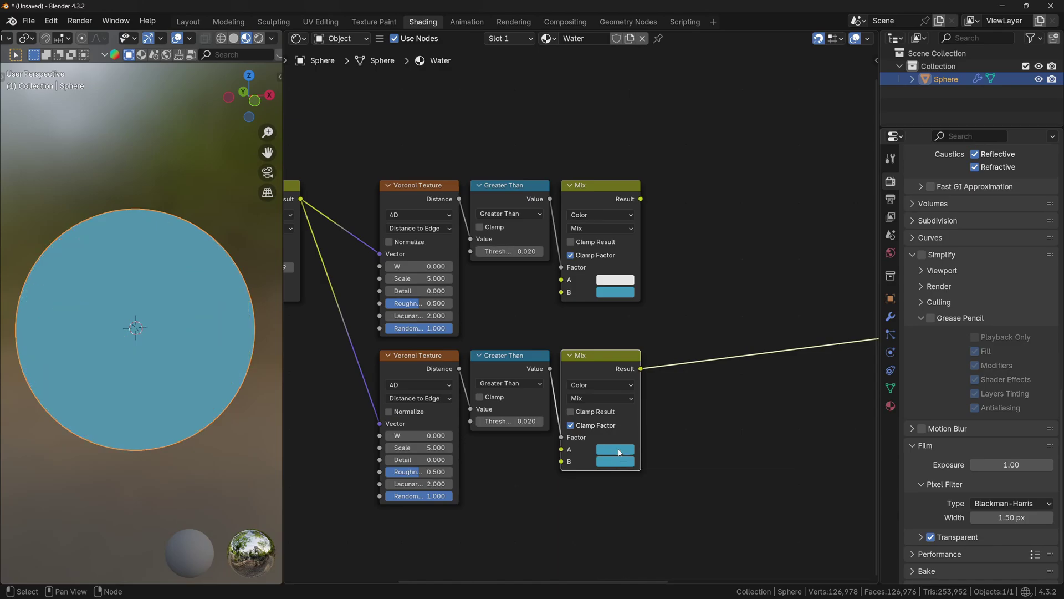
left_click(620, 449)
left_click(702, 314)
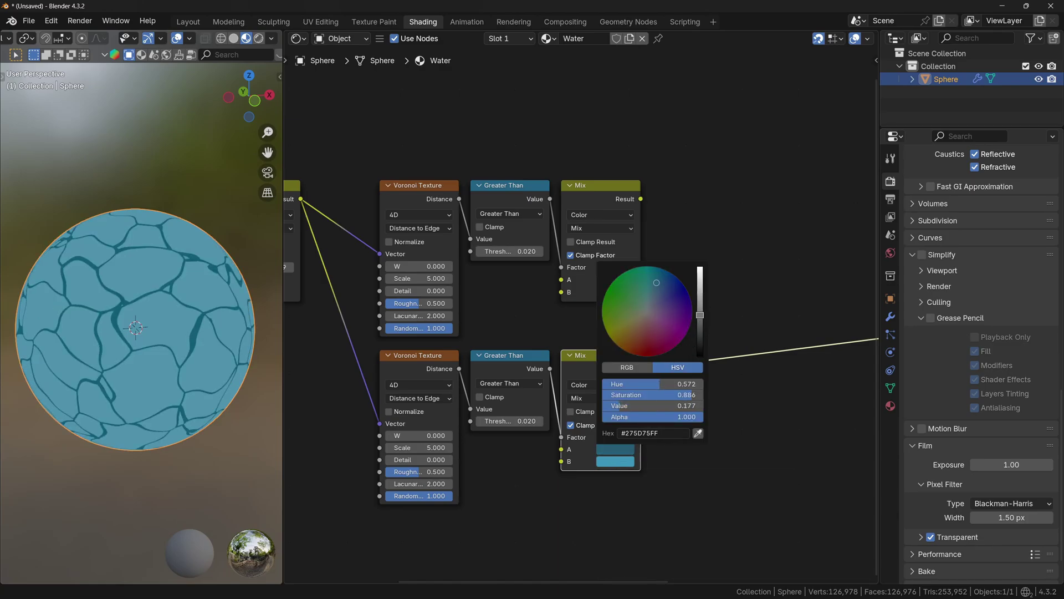
Compare previews of the two Mix nodes, then combine their results in a new Mix node and adjust its factor
left_click(620, 194, "ctrl+shift")
left_click(613, 355, "ctrl+shift")
left_click(590, 191, "ctrl+shift")
left_click(590, 357, "ctrl+shift")
right_click_drag(607, 232, 606, 398, "ctrl+shift")
mouse_move(687, 377)
left_mouse_down()
mouse_move(668, 377)
mouse_move(702, 377)
mouse_move(662, 377)
mouse_move(702, 377)
left_mouse_up()
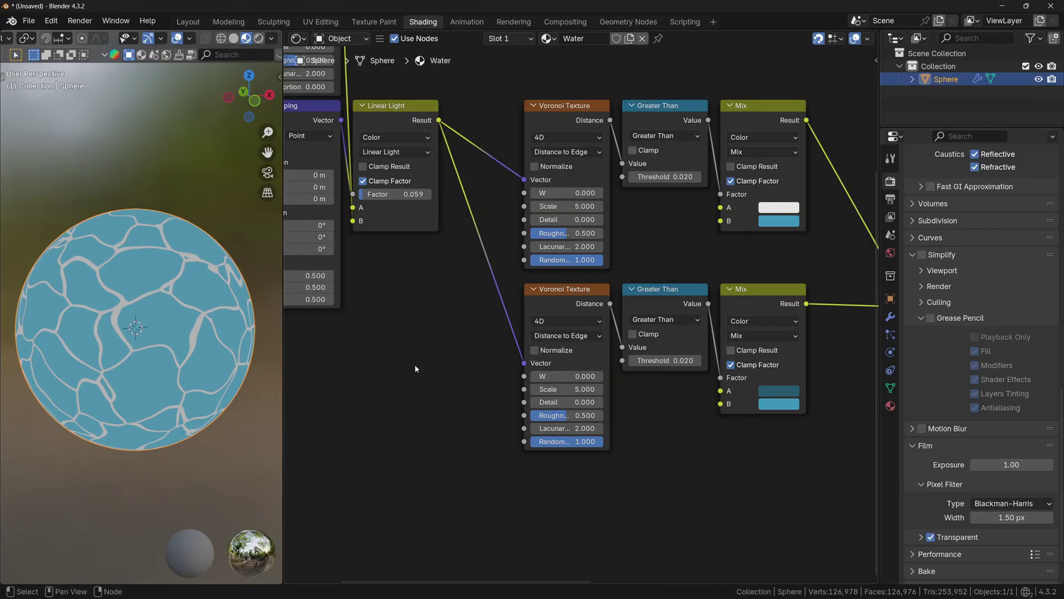
Add a Math node set to Multiply and connect its value to the duplicated Voronoi Texture's W input
key("shift+a")
type("math")
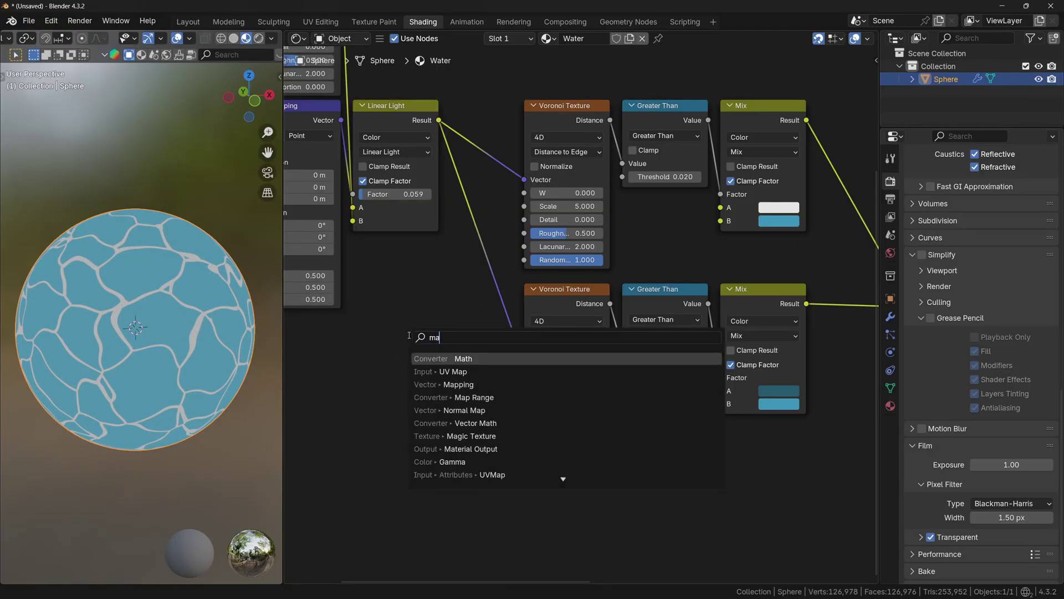
key("Return")
left_click(430, 359)
left_click(431, 356)
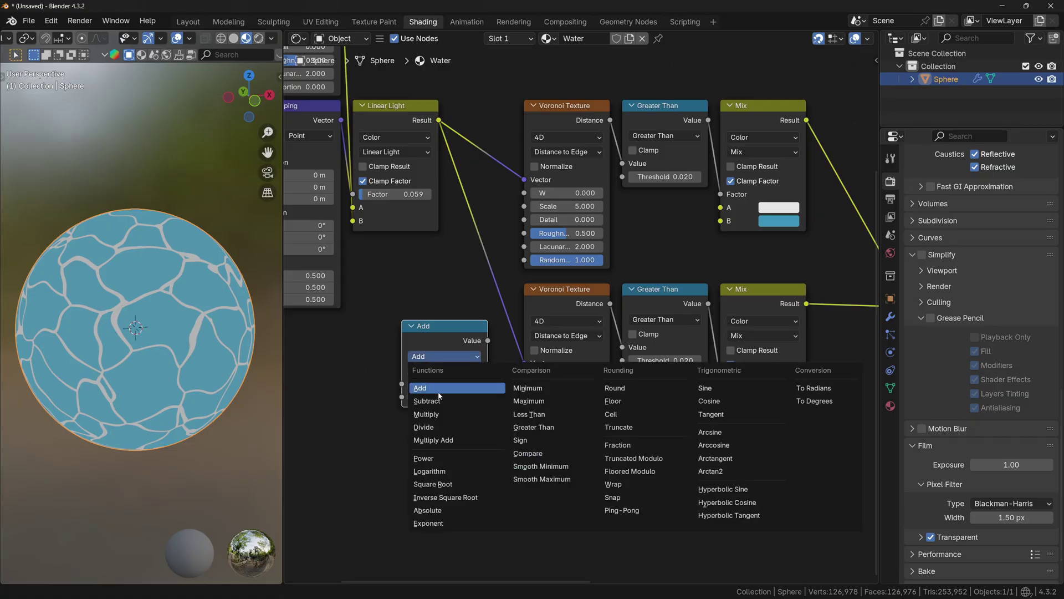
left_click(438, 414)
scroll(524, 348, "up", 2)
left_click_drag(497, 344, 540, 385)
middle_click_drag(540, 385, 594, 374)
Set the Multiply node's first value to 200 and vary the final Mix factor to compare both line layers
double_click(503, 381)
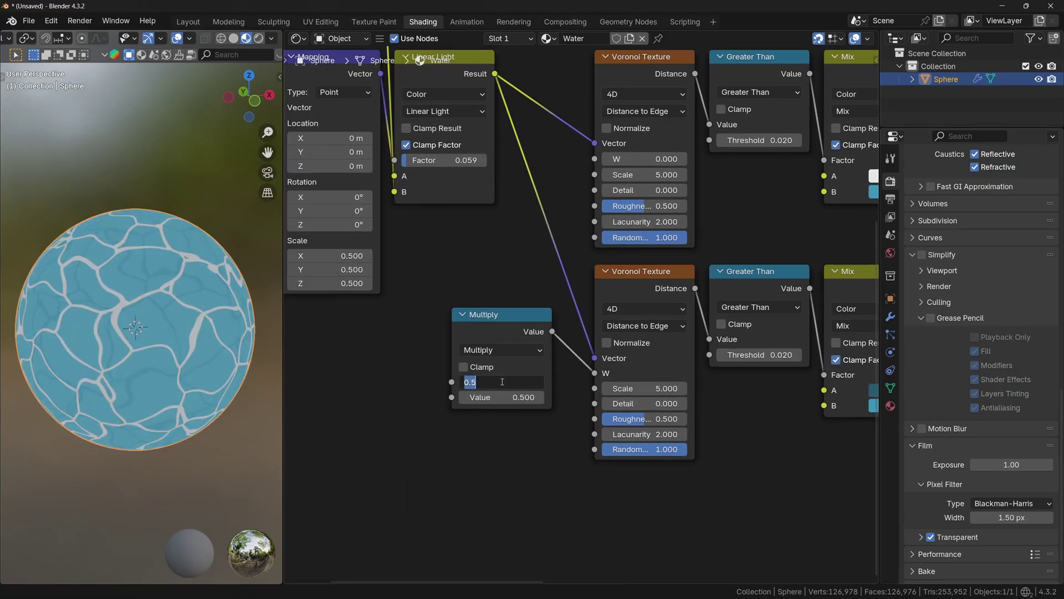
key("Return")
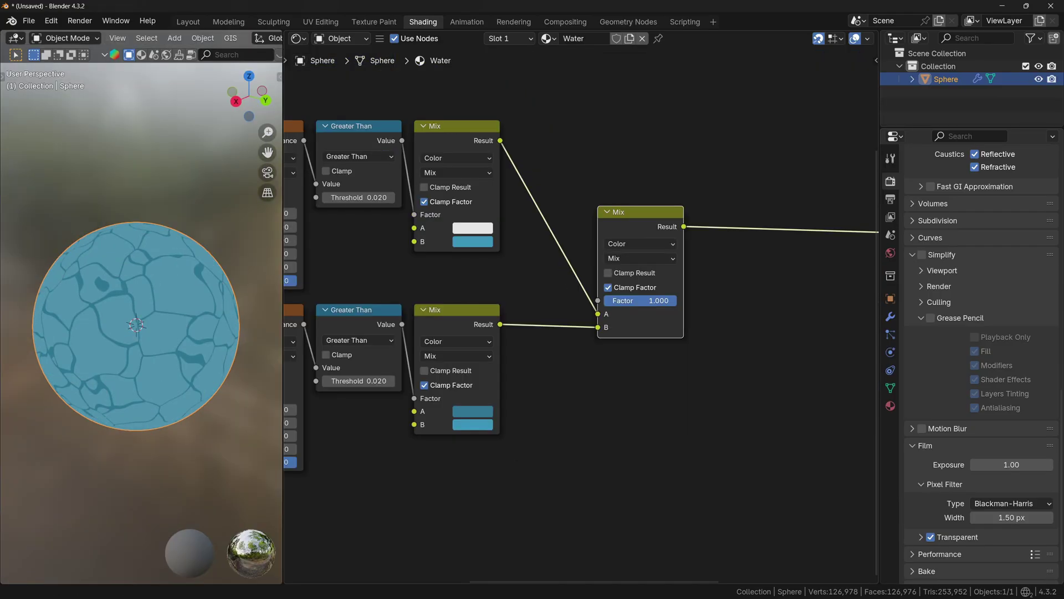
left_click_drag(643, 301, 654, 301)
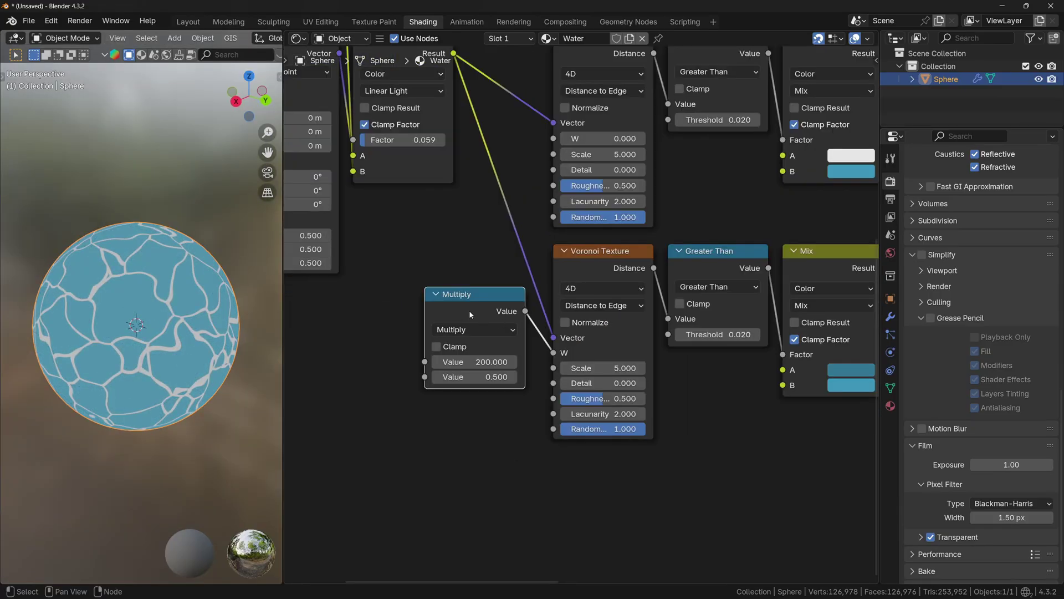
Compare previews of both line layers and their combination, then connect the upper Greater Than value to the combining Mix node's Factor
key("g")
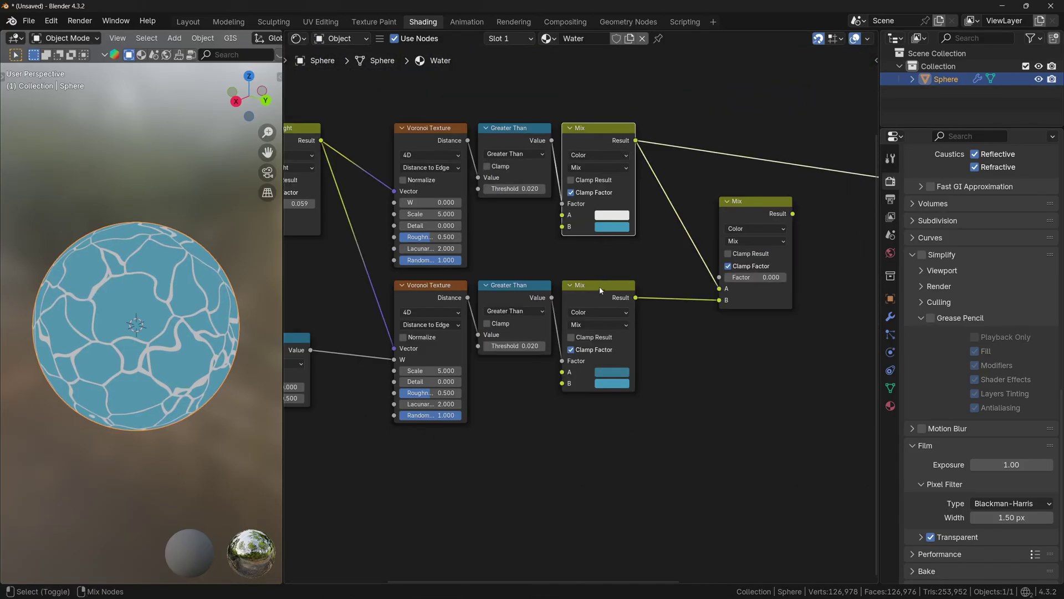
left_click(601, 289, "ctrl+shift")
left_click(611, 204, "ctrl+shift")
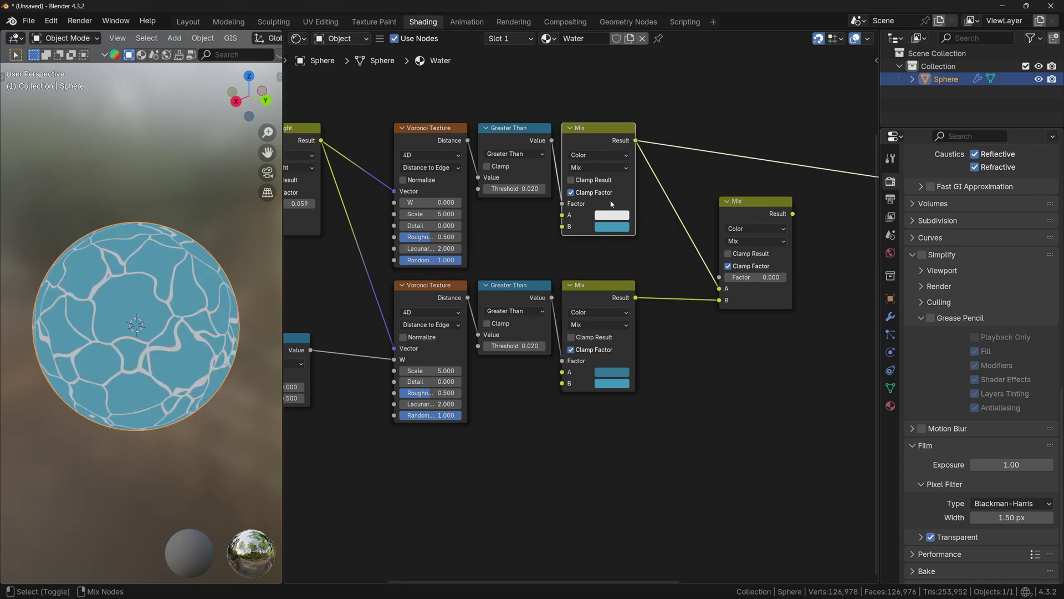
left_click(610, 290, "ctrl+shift")
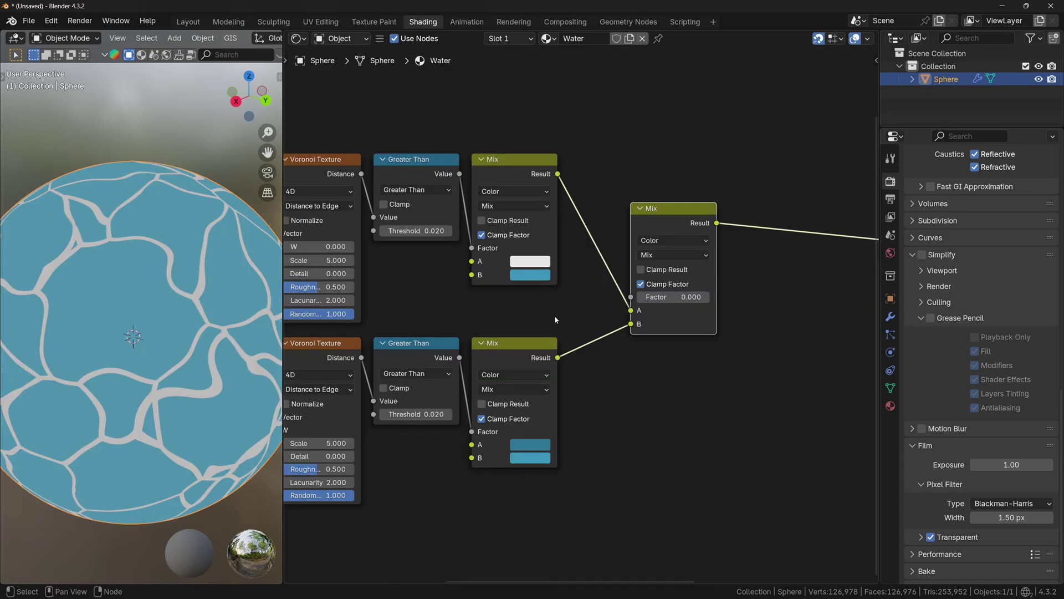
left_click_drag(460, 174, 477, 184)
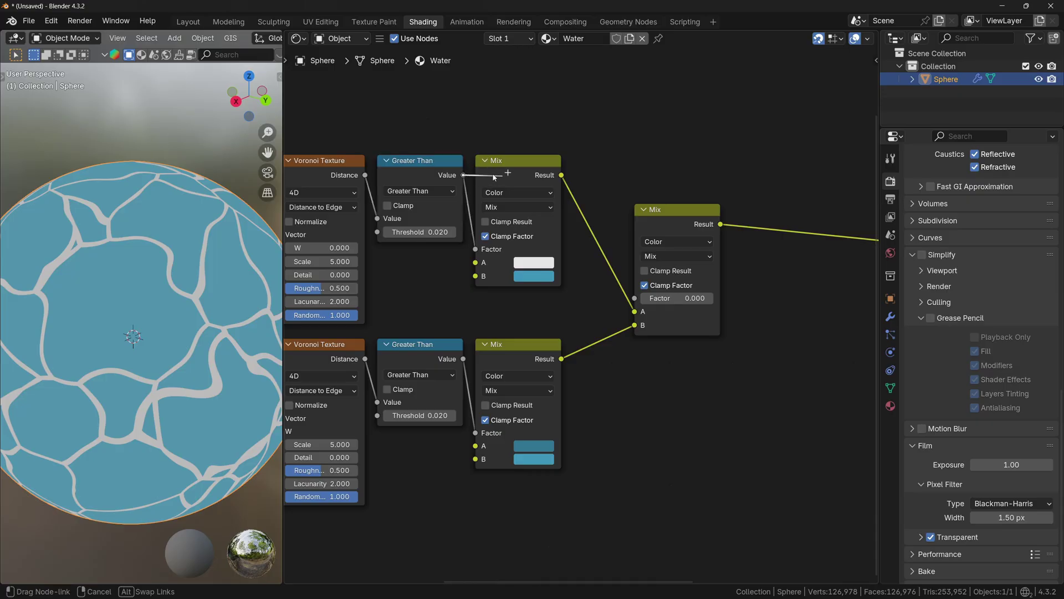
left_click_drag(520, 228, 634, 298)
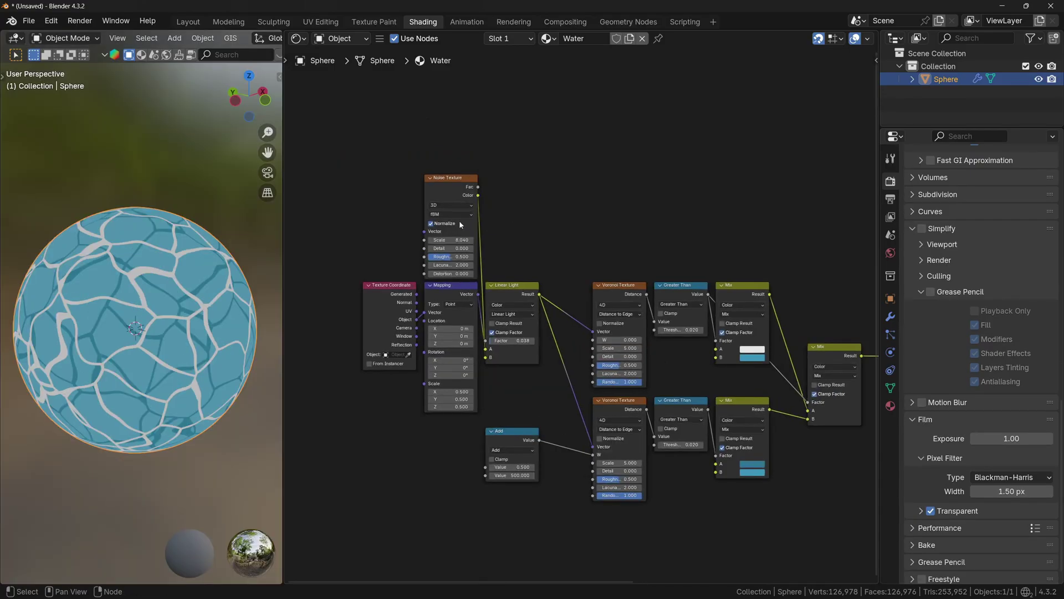
Set the Noise Texture's scale to 12 and the Mapping node's scale to 0.350 on all three axes
scroll(544, 245, "up", 1)
scroll(543, 246, "up", 3)
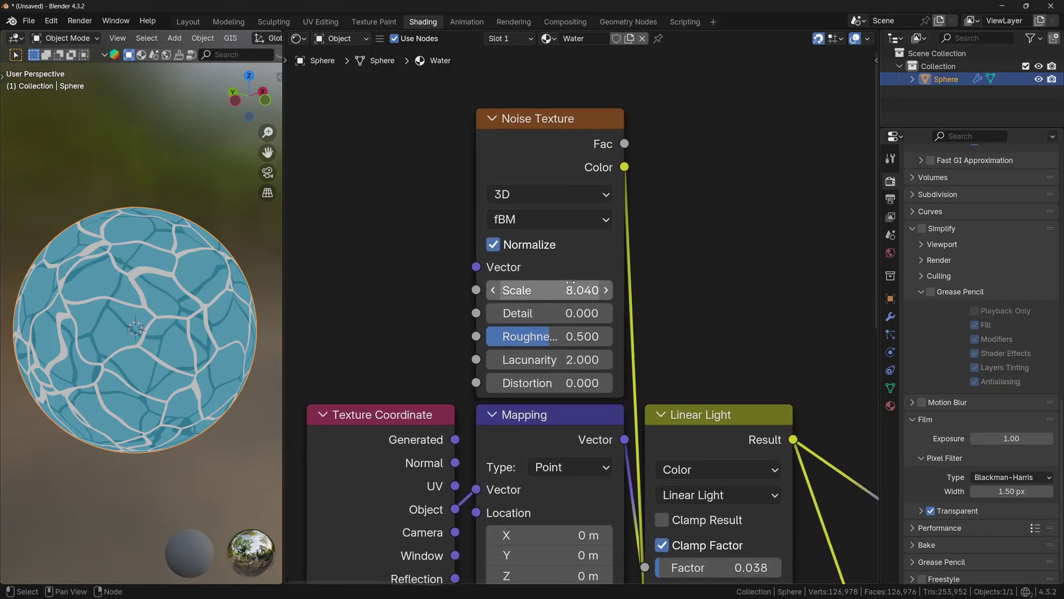
left_click(540, 320)
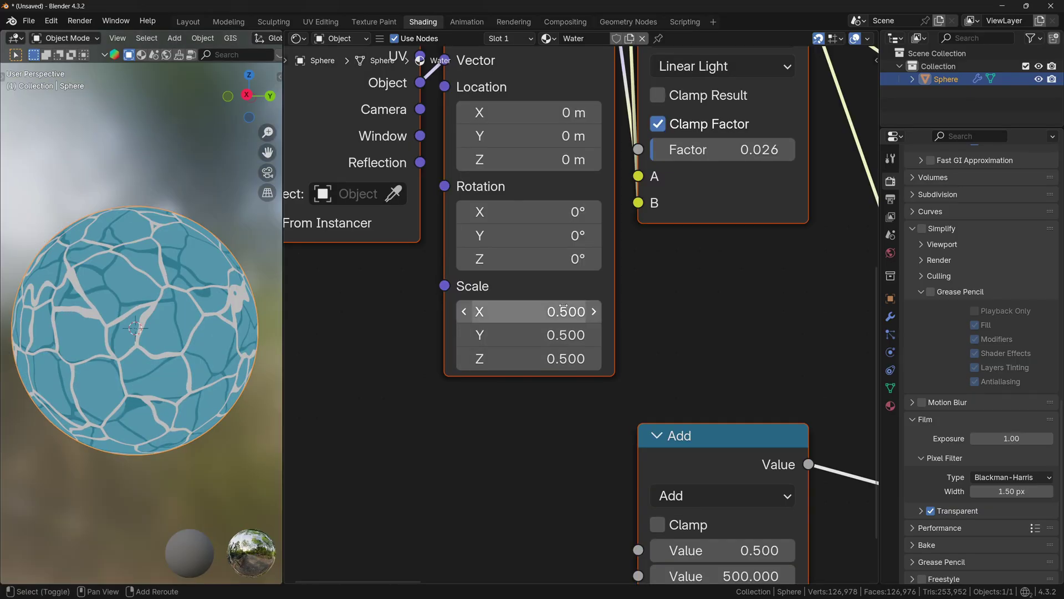
left_click_drag(557, 310, 558, 358)
left_click_drag(529, 311, 511, 311)
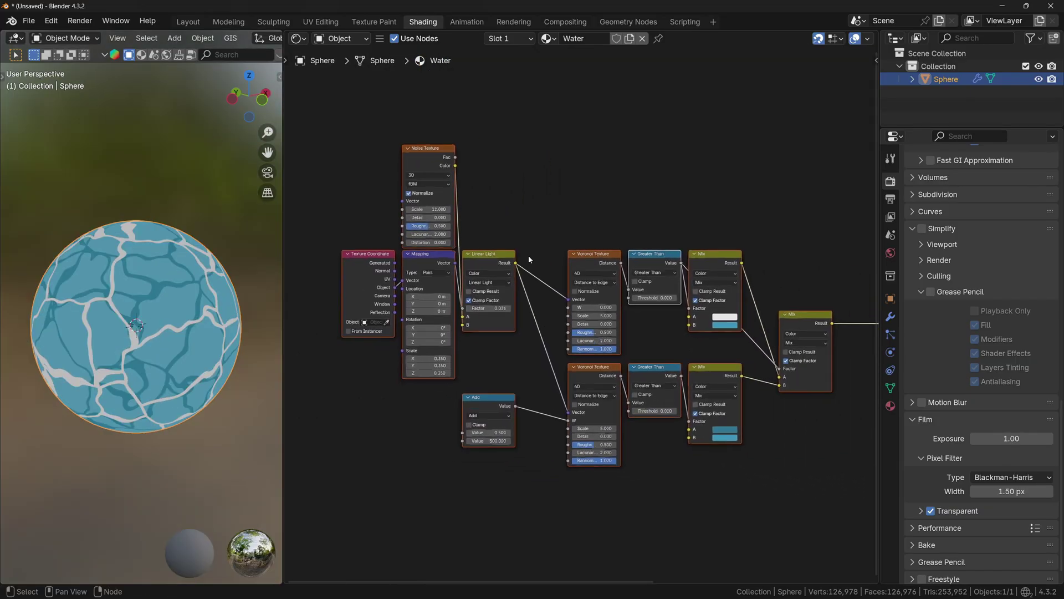
Add a Value node and place it to the lower left of the Mapping node
scroll(529, 259, "down", 2)
key("shift+a")
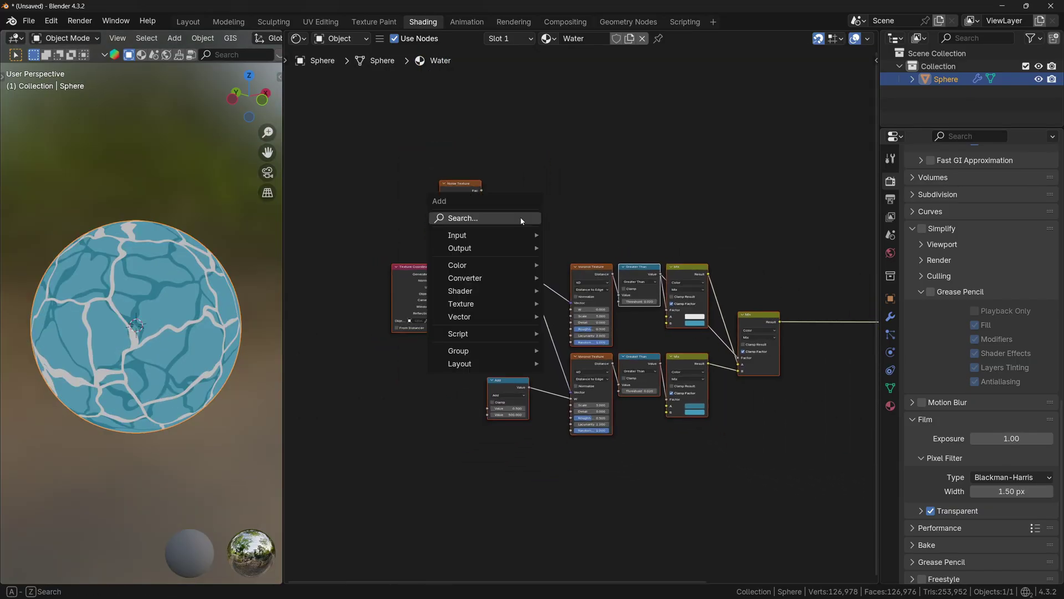
type("value")
key("Return")
left_click(309, 380)
scroll(333, 400, "up", 2)
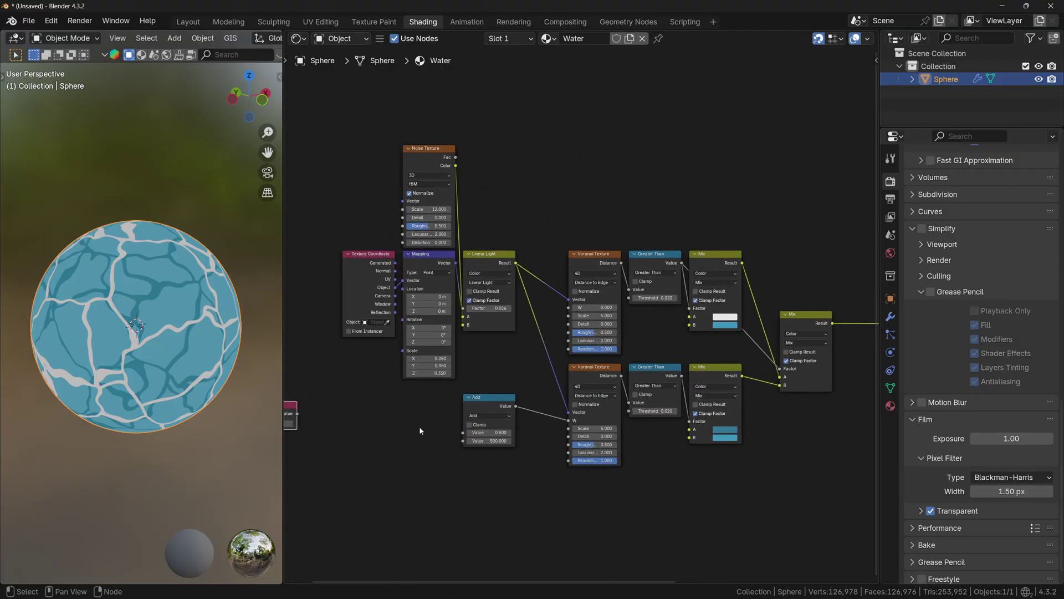
Connect the Value node to the upper Voronoi Texture's W and the Add node's first value, and vary it to test the animation
left_click_drag(370, 393, 395, 390)
left_click_drag(626, 304, 642, 287)
left_click_drag(369, 393, 411, 403)
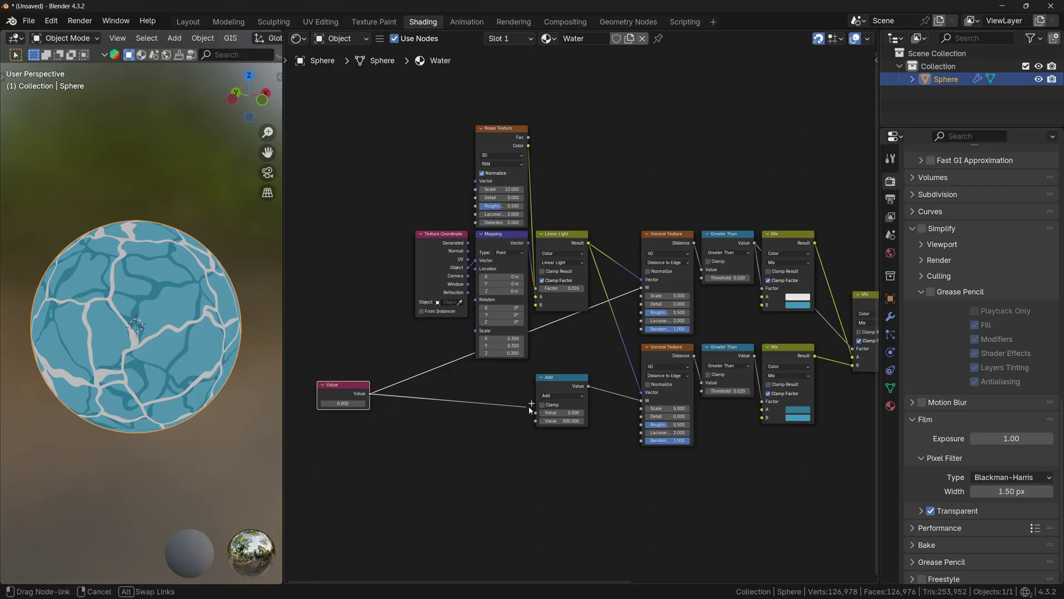
left_click_drag(533, 412, 535, 412)
left_click_drag(344, 404, 371, 404)
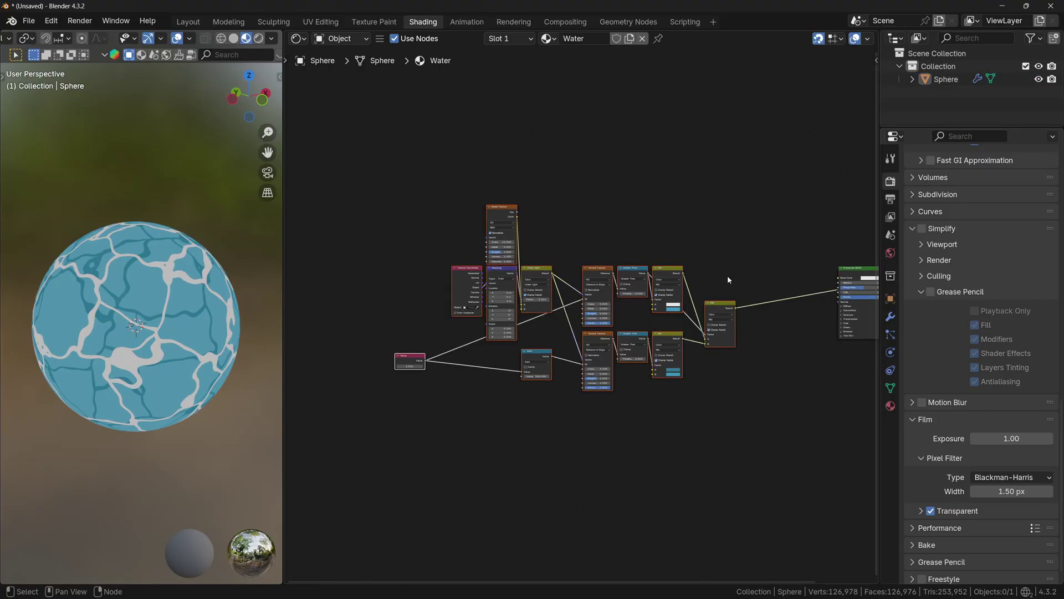
Add a Layer Weight node in the empty space above the node network and preview its Fresnel output
left_click_drag(768, 155, 378, 473)
left_click(380, 472)
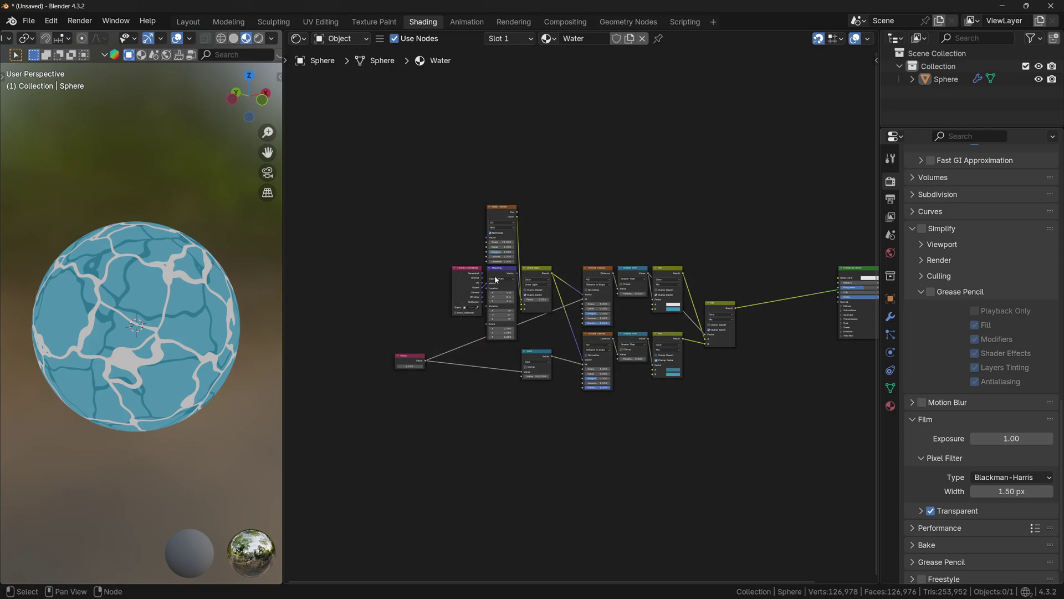
middle_click_drag(490, 256, 495, 380)
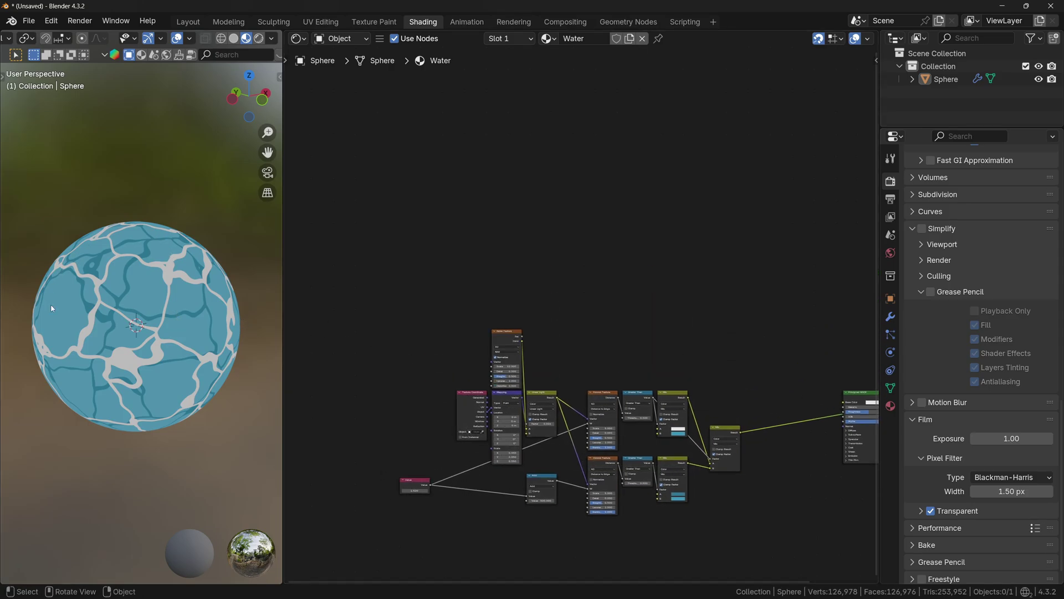
middle_click_drag(541, 349, 536, 473)
key("shift+a")
left_click(513, 247)
type("la")
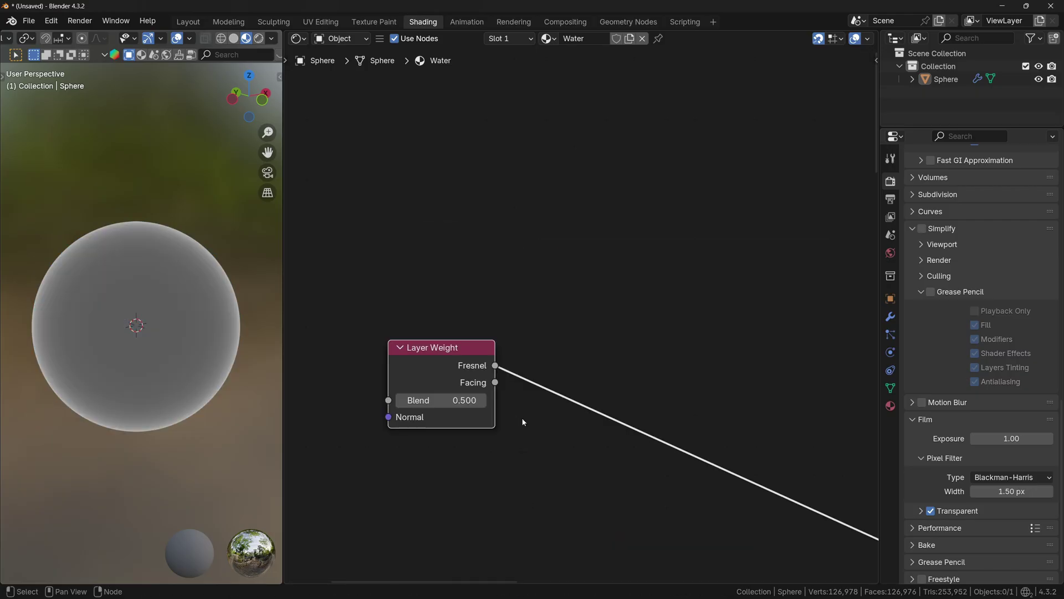
left_click(509, 312)
Add a Color Ramp fed by the Layer Weight's Fresnel output, moving its black stop inward and its white stop to 0.810
left_click_drag(490, 257, 603, 215)
left_click(555, 238)
scroll(434, 285, "up", 1)
left_click_drag(482, 252, 564, 204)
type("color r")
key("Return")
left_click(553, 151)
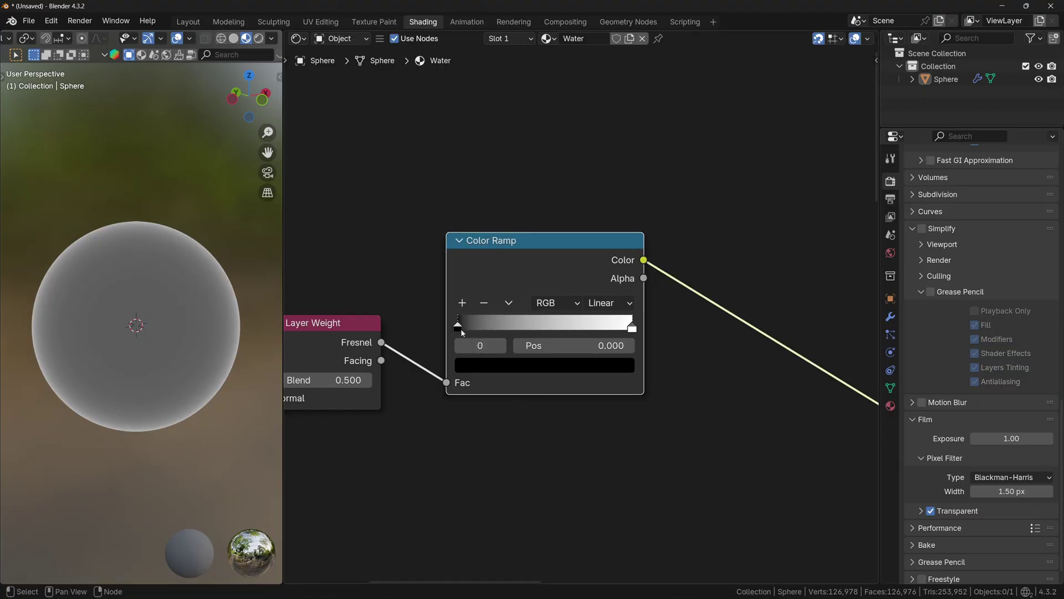
left_click_drag(460, 328, 488, 328)
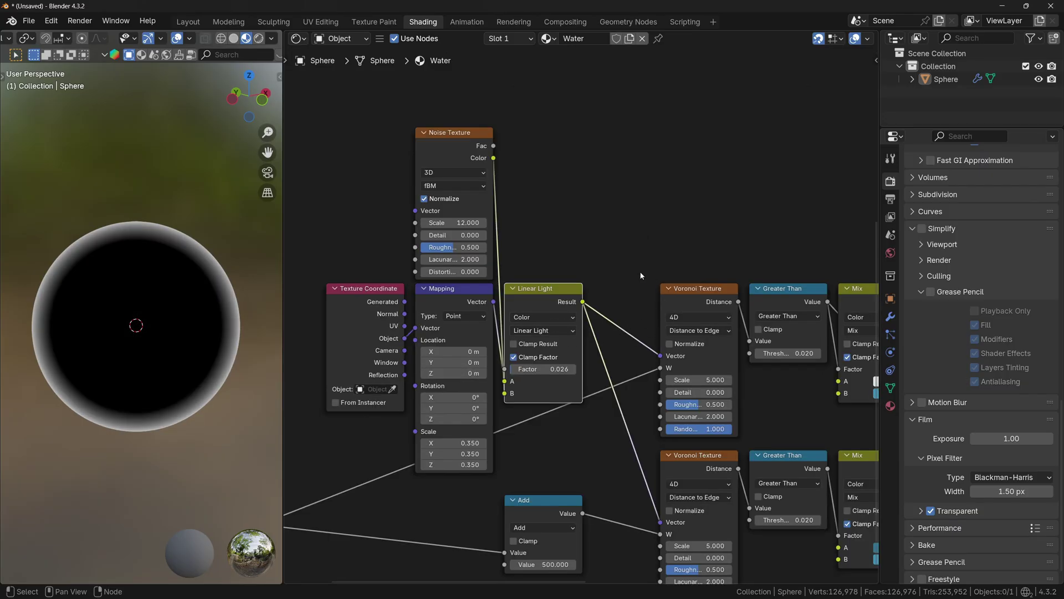
Duplicate the Linear Light node and place the copy to the lower right of the Color Ramp
scroll(599, 284, "down", 2)
middle_click_drag(617, 304, 548, 466)
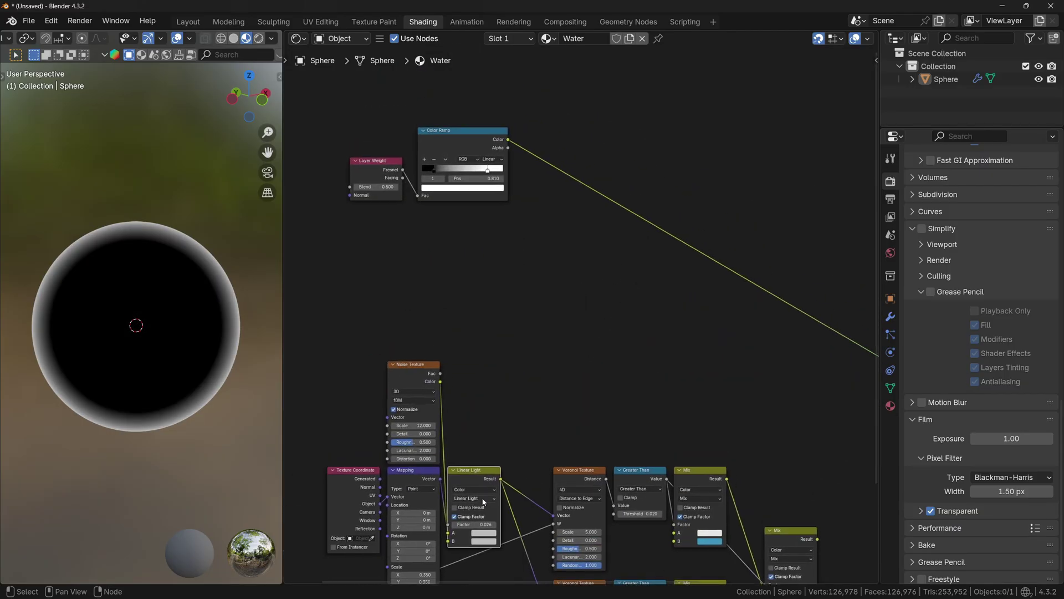
key("shift+d")
left_click(594, 244)
middle_click_drag(598, 248, 590, 294)
scroll(590, 277, "up", 3)
middle_click_drag(527, 216, 589, 190)
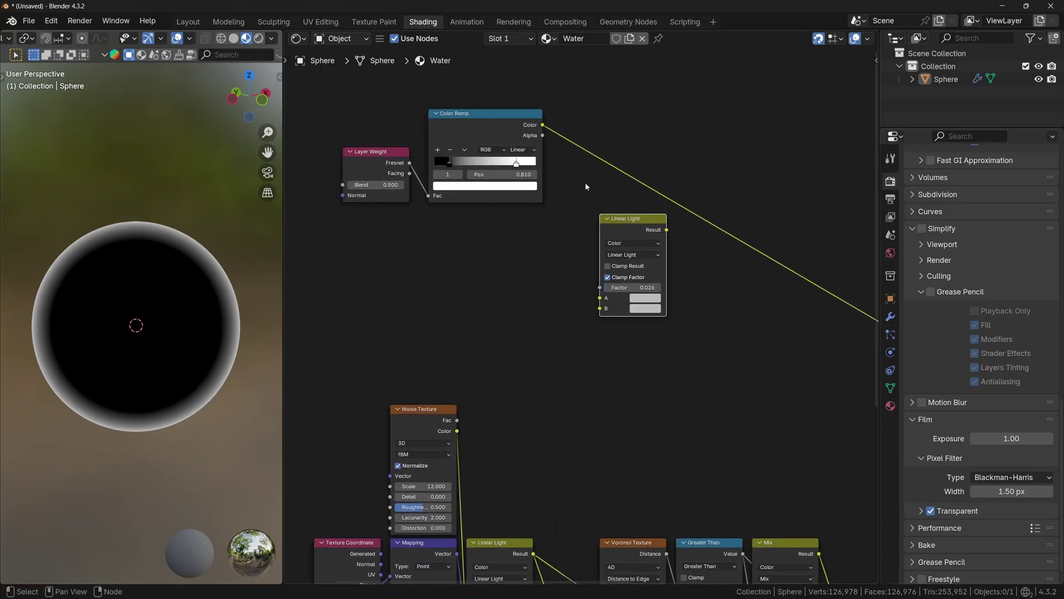
Connect the Color Ramp's color to the duplicated Linear Light's B input and the Noise Texture's Fac to its A input
left_click_drag(543, 125, 600, 308)
scroll(441, 415, "up", 1)
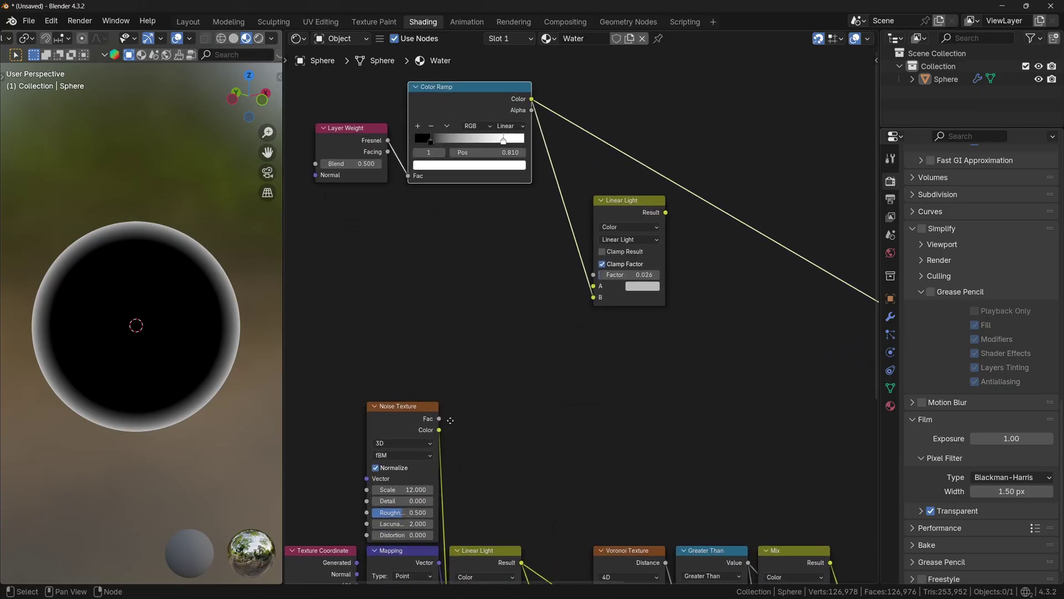
left_click_drag(439, 417, 461, 393)
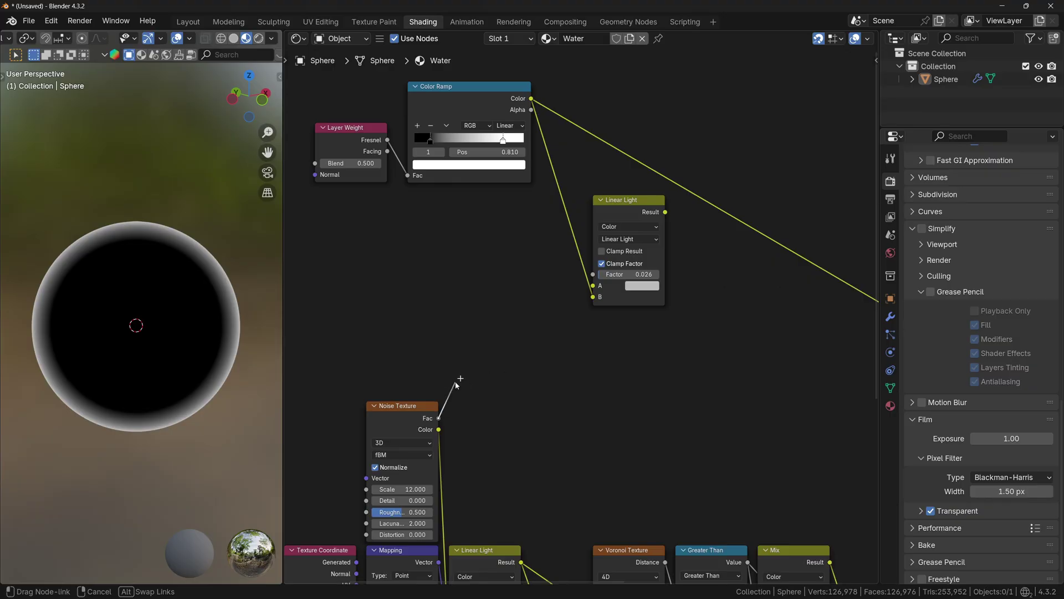
left_click_drag(546, 325, 593, 285)
Preview the duplicated Linear Light node with its Factor set to 1.000 and move the Color Ramp's white stop to about 0.52
middle_click_drag(673, 269, 556, 351)
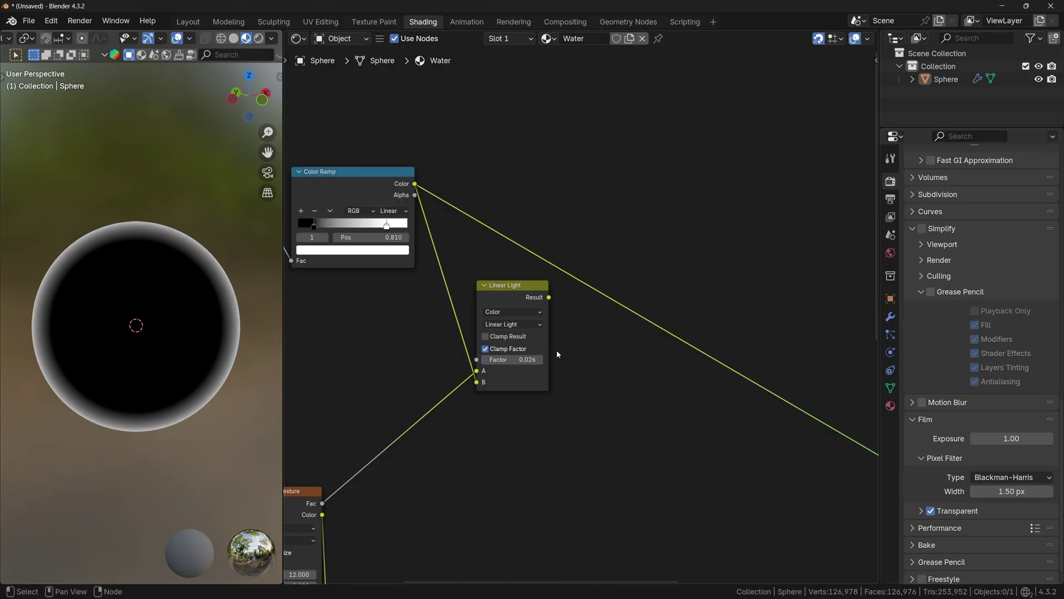
scroll(556, 350, "up", 2)
left_click(474, 280, "ctrl+shift")
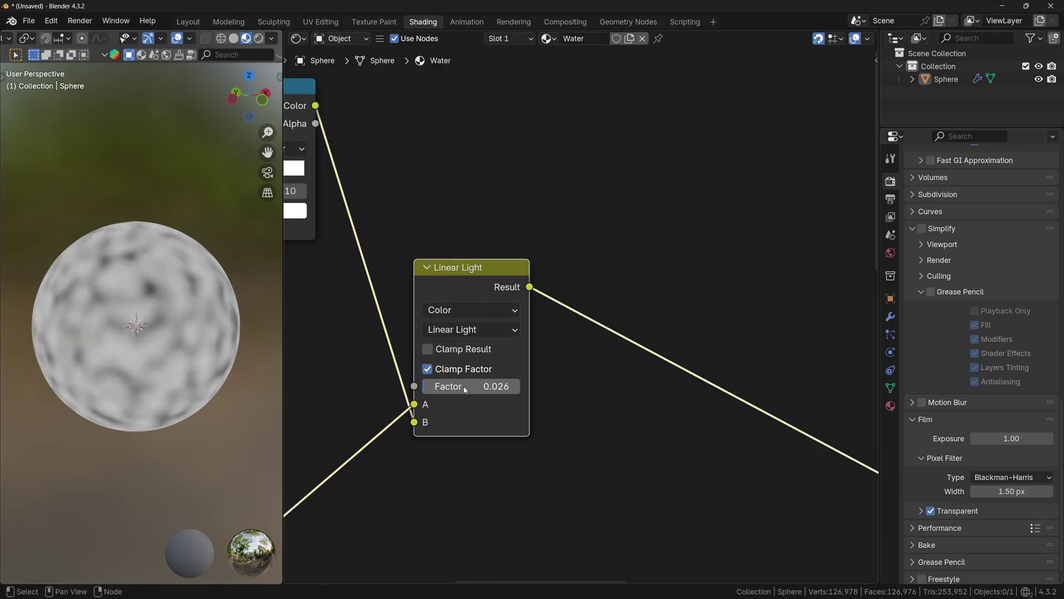
left_click_drag(462, 388, 483, 388)
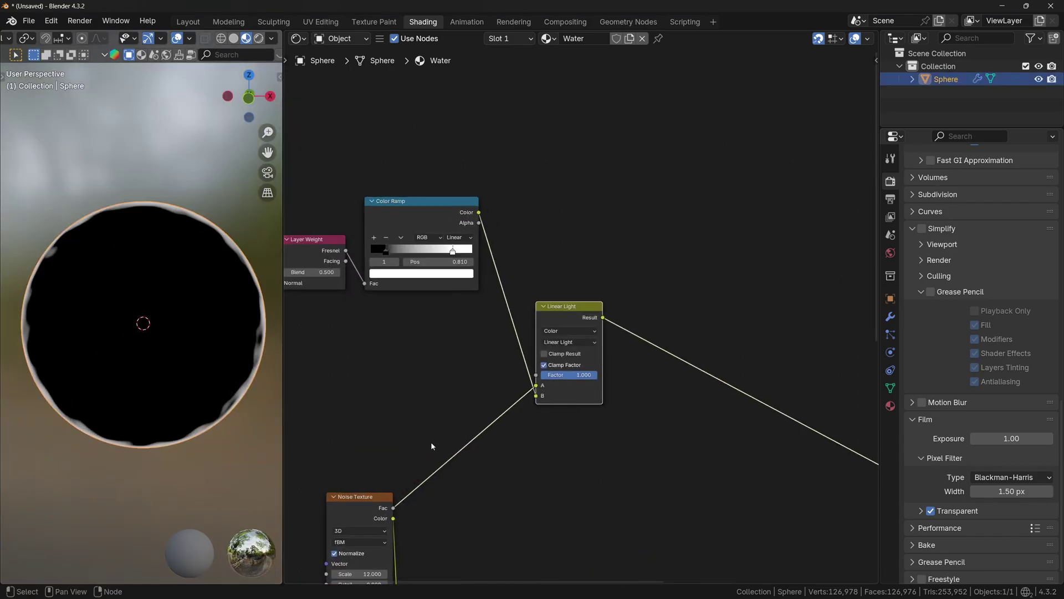
middle_click_drag(376, 396, 446, 397)
middle_click_drag(149, 353, 141, 380)
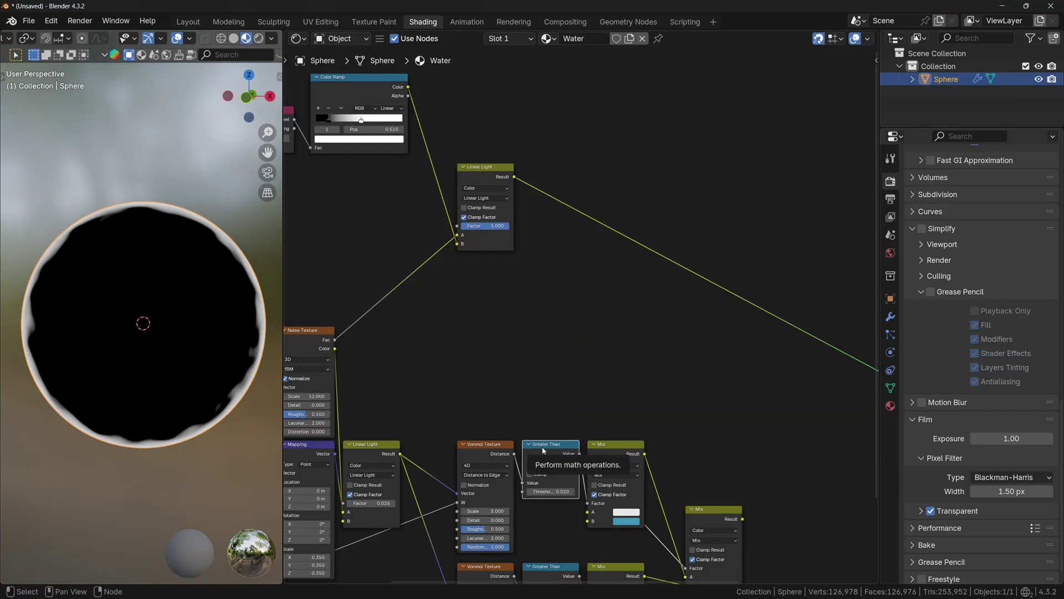
Duplicate the Greater Than node for the rim's Linear Light result and line up both nodes beside the Color Ramp
key("shift+d")
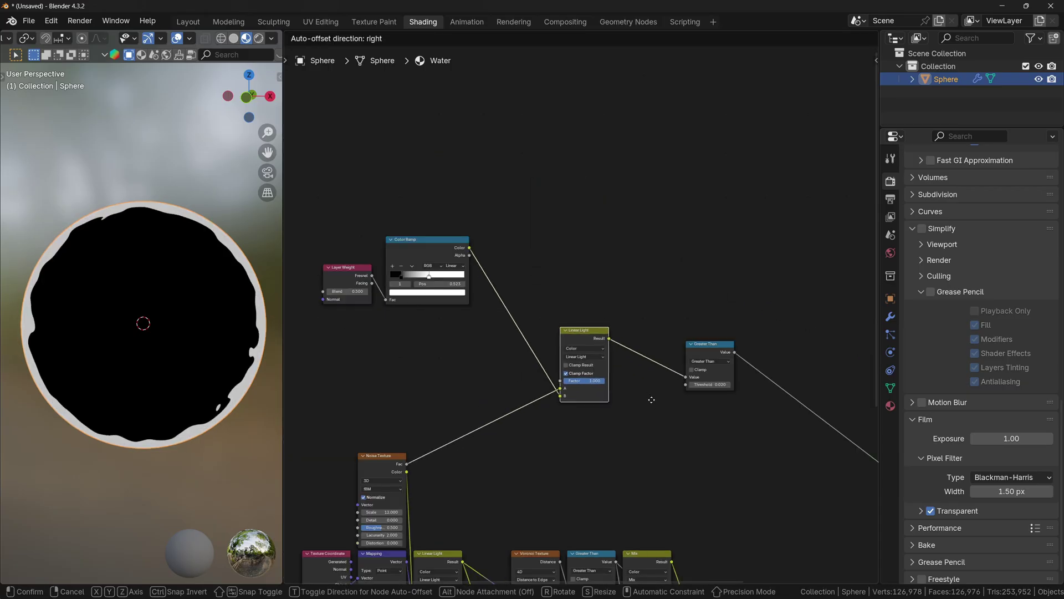
left_click(567, 310)
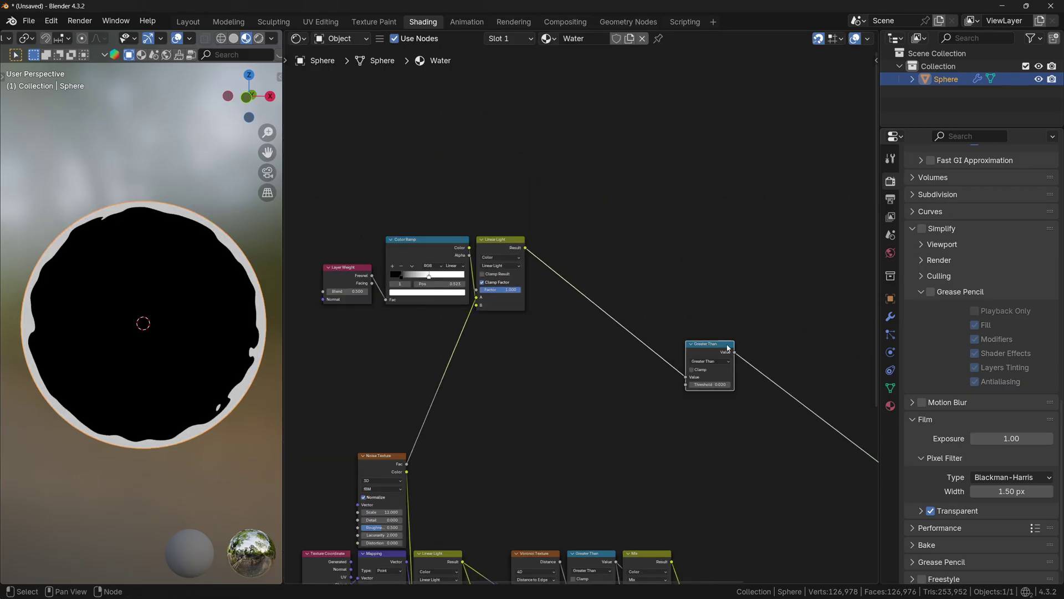
left_click_drag(728, 348, 614, 284)
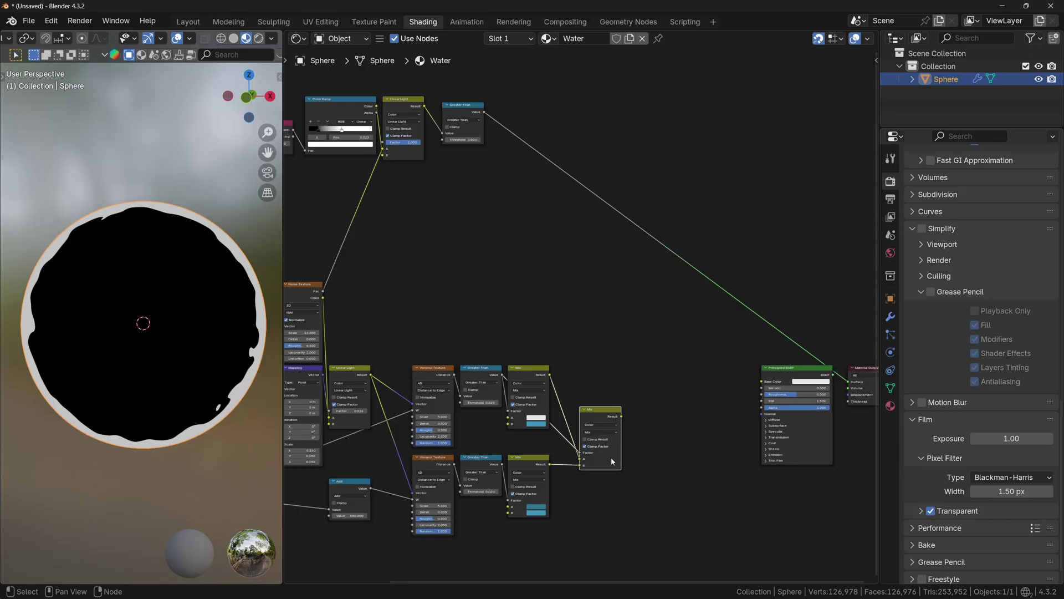
Add another Mix node after the combined line layers and drive its Factor with the rim's Greater Than value
left_click_drag(612, 462, 665, 460)
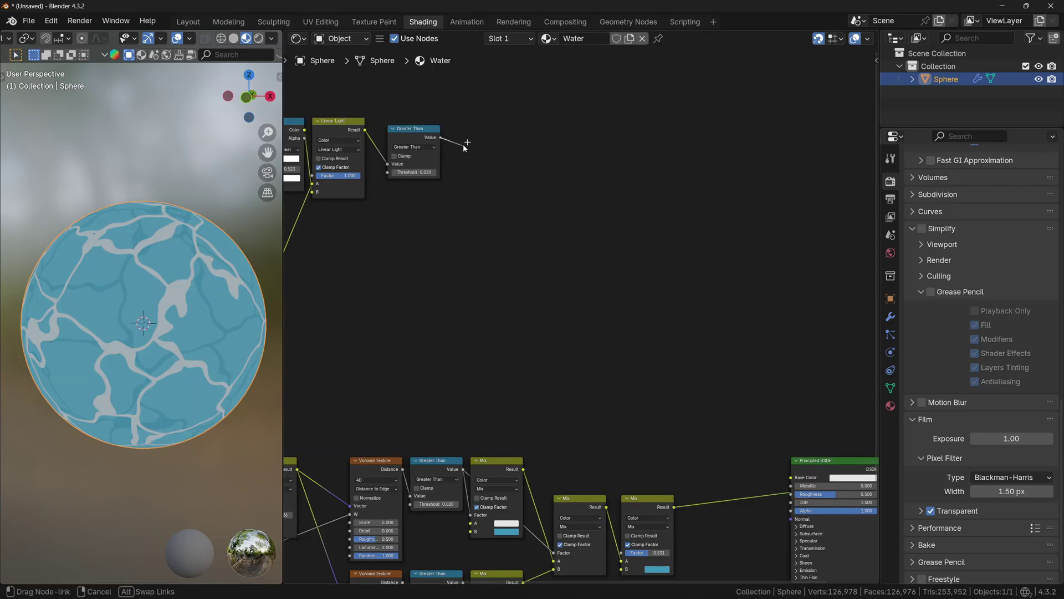
left_click_drag(420, 156, 636, 415)
scroll(636, 412, "up", 1)
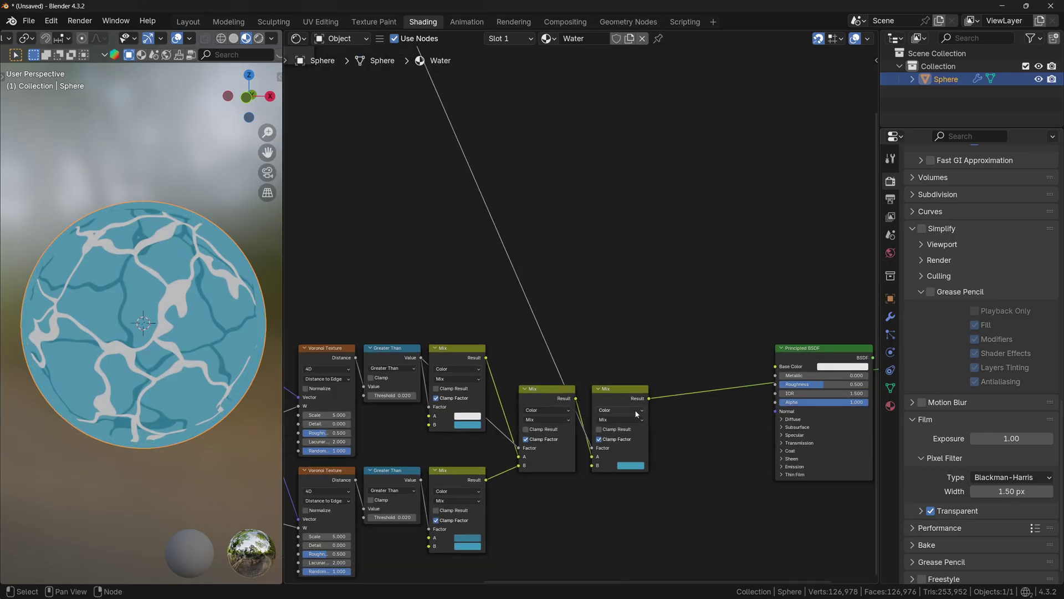
Copy the white line color into the last Mix node's B color and check the rim around the sphere
scroll(635, 413, "up", 1)
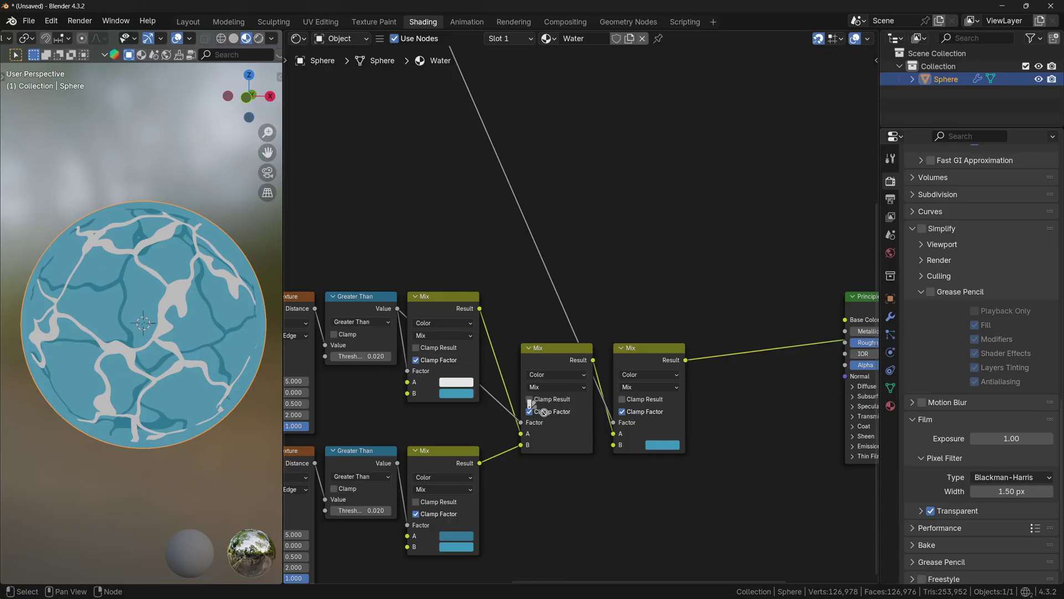
left_click_drag(669, 446, 670, 445)
scroll(128, 327, "down", 2)
middle_click_drag(127, 327, 262, 314)
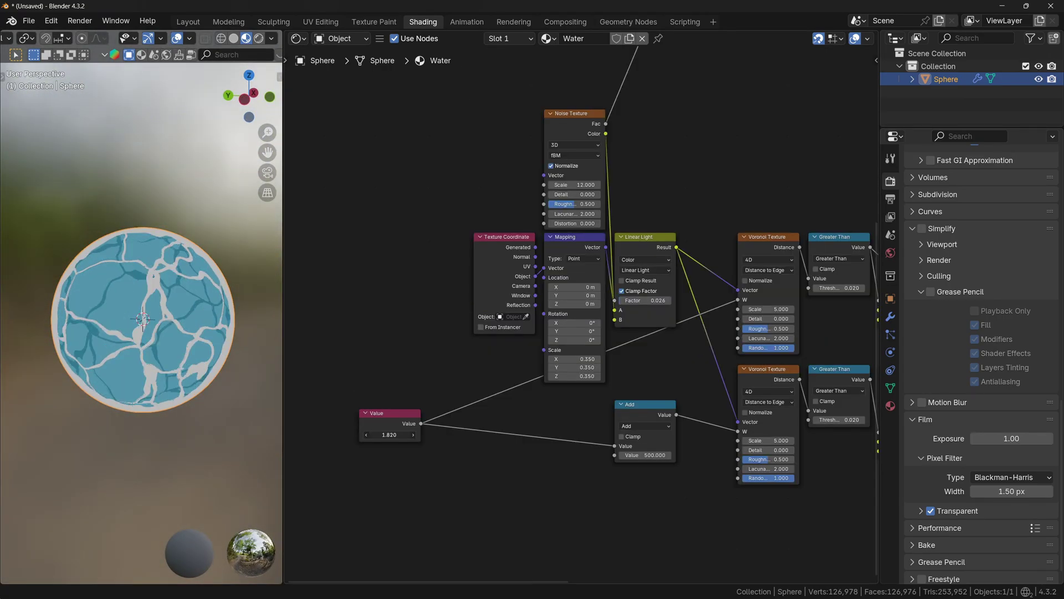
Set the Value node to 2.620 and the distortion Linear Light's Factor to 0.019, checking the sphere in a maximized viewport
left_click_drag(390, 434, 454, 435)
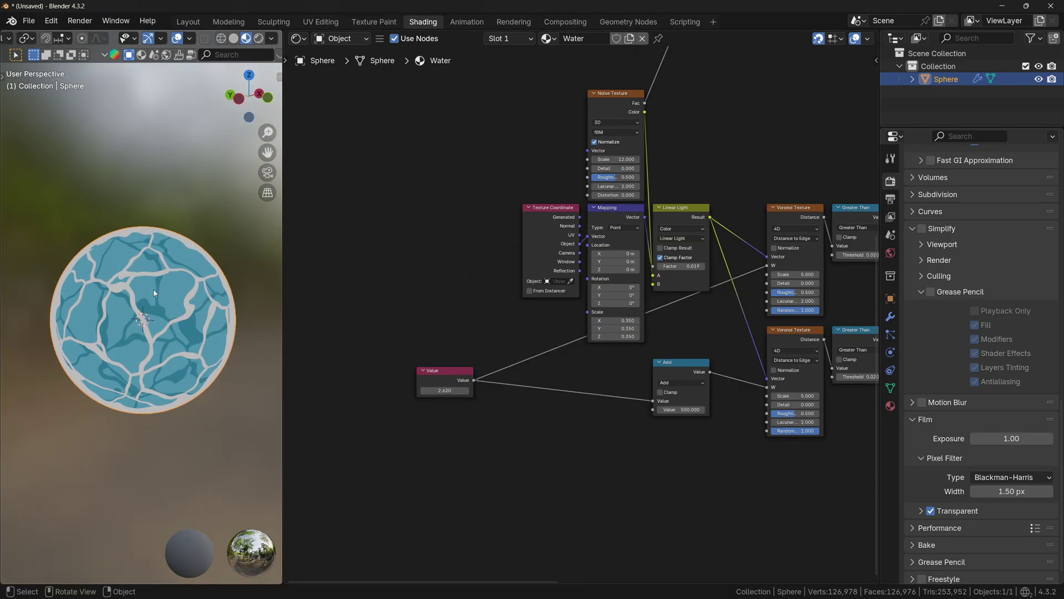
key("ctrl+space")
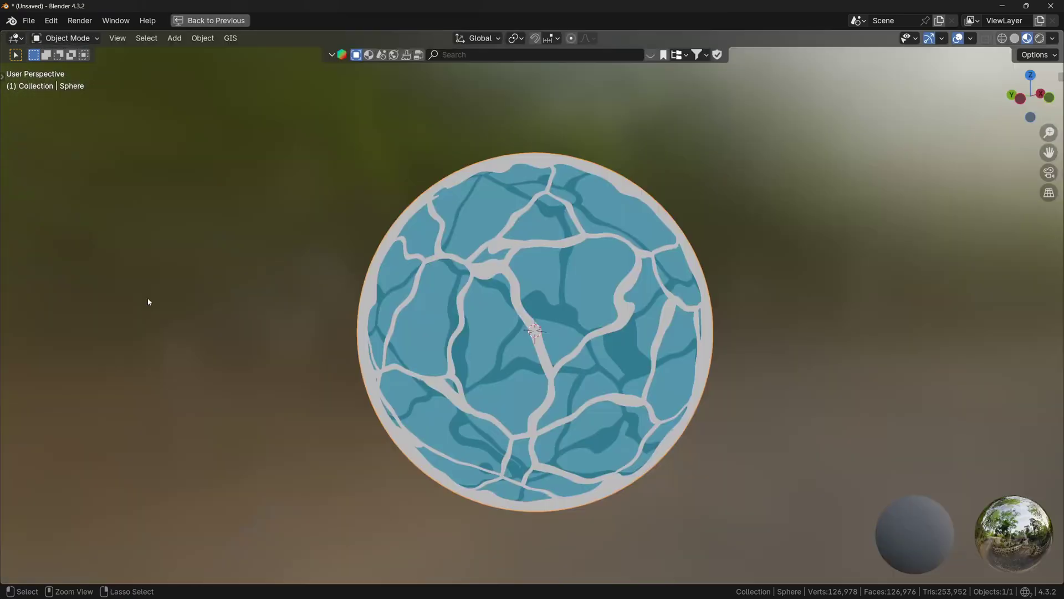
mouse_move(525, 370)
middle_mouse_down()
mouse_move(502, 328)
mouse_move(634, 338)
mouse_move(423, 325)
mouse_move(518, 355)
mouse_move(560, 306)
mouse_move(424, 305)
middle_mouse_up()
key("ctrl+space")
Duplicate the Value node and place the copy below the Add node
scroll(587, 466, "up", 2)
mouse_move(590, 467)
middle_mouse_down()
mouse_move(747, 533)
mouse_move(475, 438)
middle_mouse_up()
scroll(431, 387, "down", 3)
middle_click_drag(433, 390, 438, 384)
left_click(330, 305)
key("shift+d")
middle_click_drag(554, 402, 490, 425)
scroll(531, 442, "up", 3)
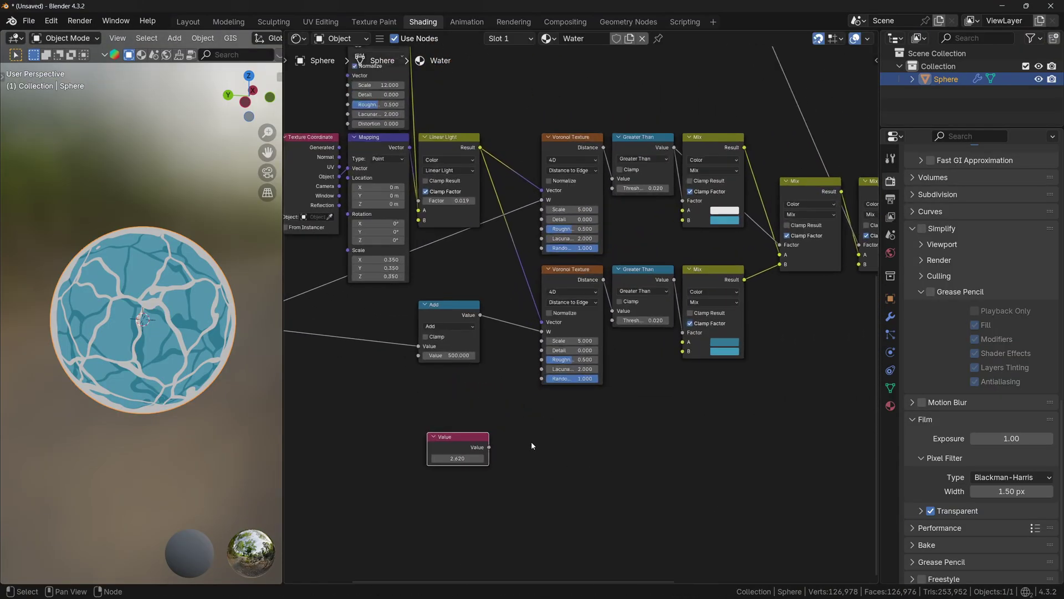
Connect the duplicated Value node to the Threshold of both Voronoi layers' Greater Than nodes and check the sphere
left_click_drag(489, 446, 612, 188)
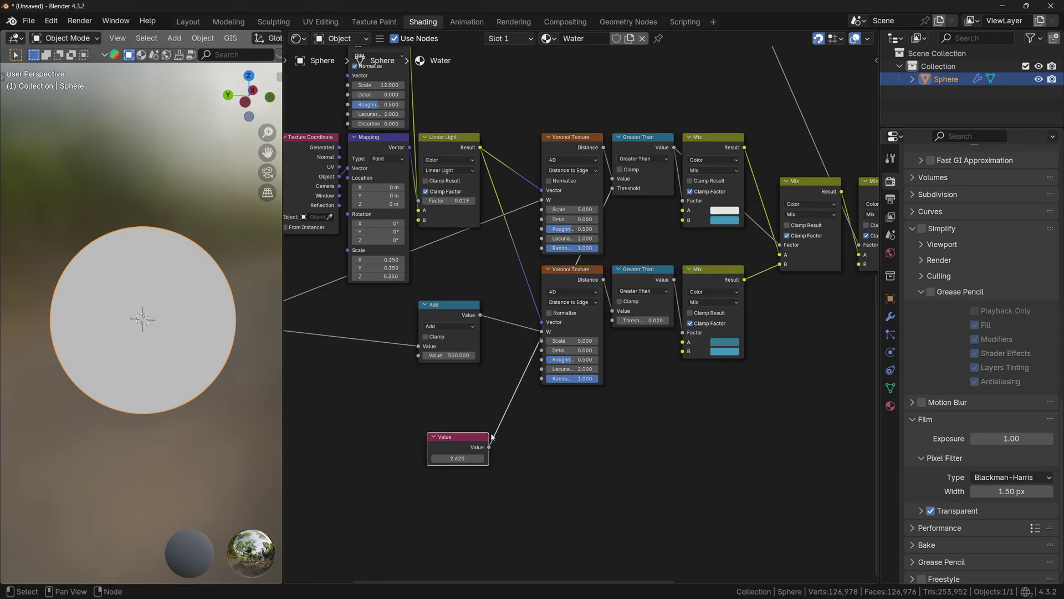
left_click_drag(488, 447, 613, 321)
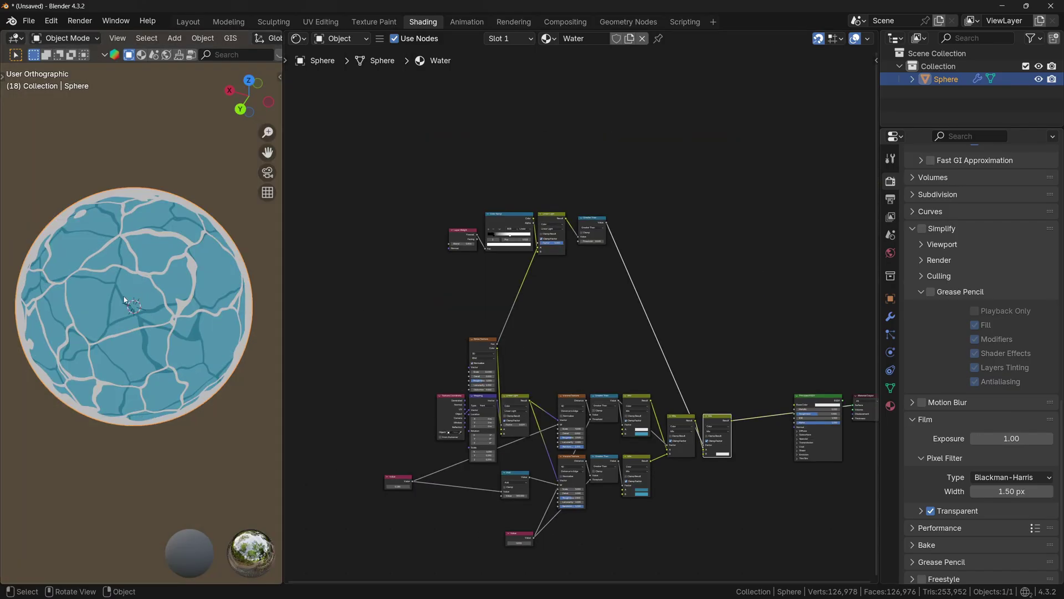
middle_click_drag(110, 300, 158, 282)
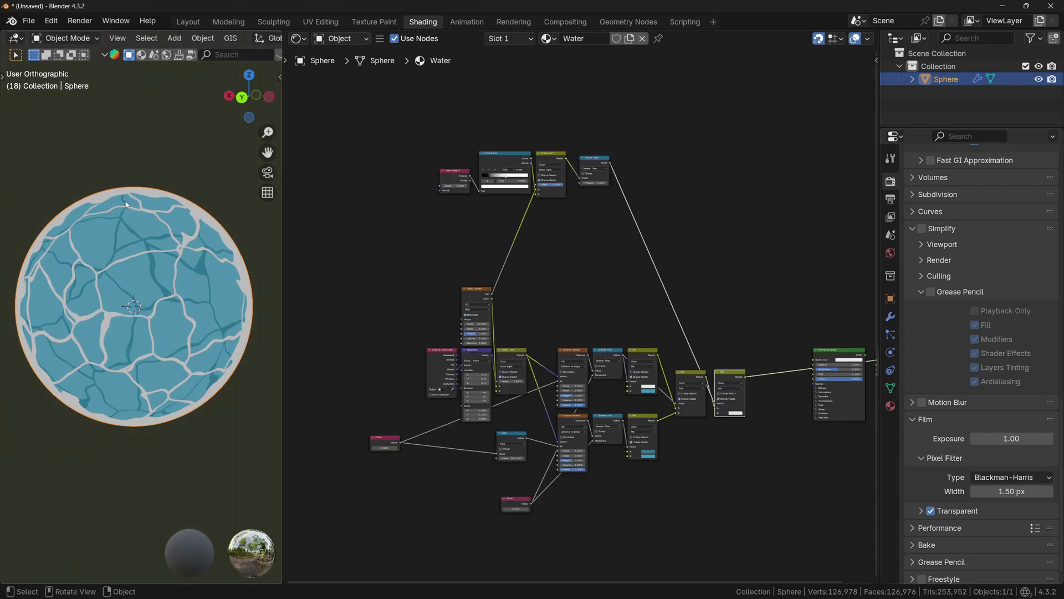
Add a Wave Texture node above the rim nodes and preview its bands on the sphere
scroll(379, 327, "up", 2)
middle_click_drag(539, 174, 430, 548)
scroll(439, 405, "up", 4)
middle_click_drag(439, 404, 516, 291)
key("shift+a")
type("wave")
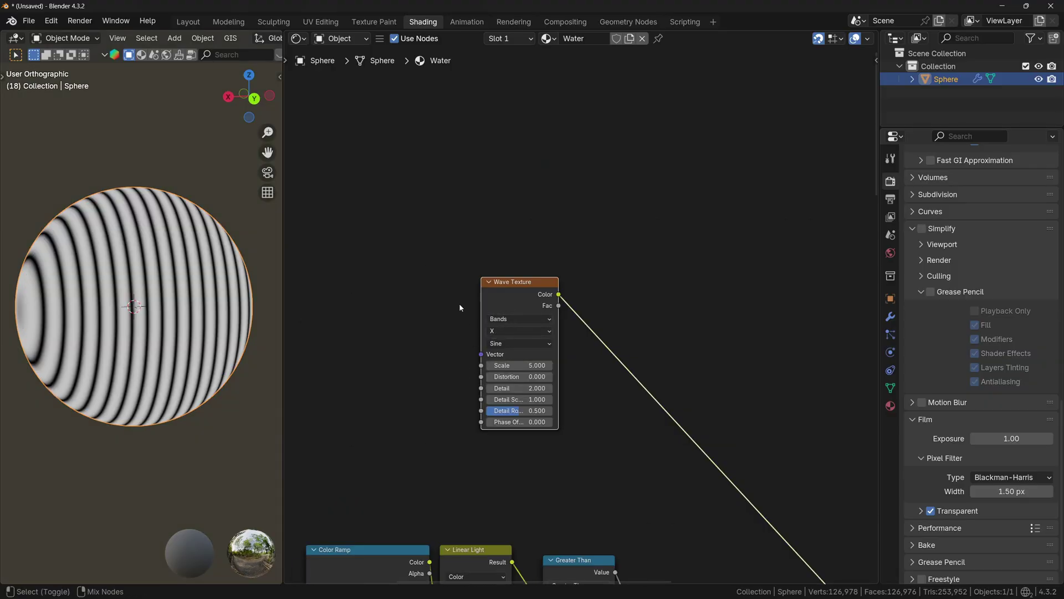
middle_click_drag(201, 313, 130, 311)
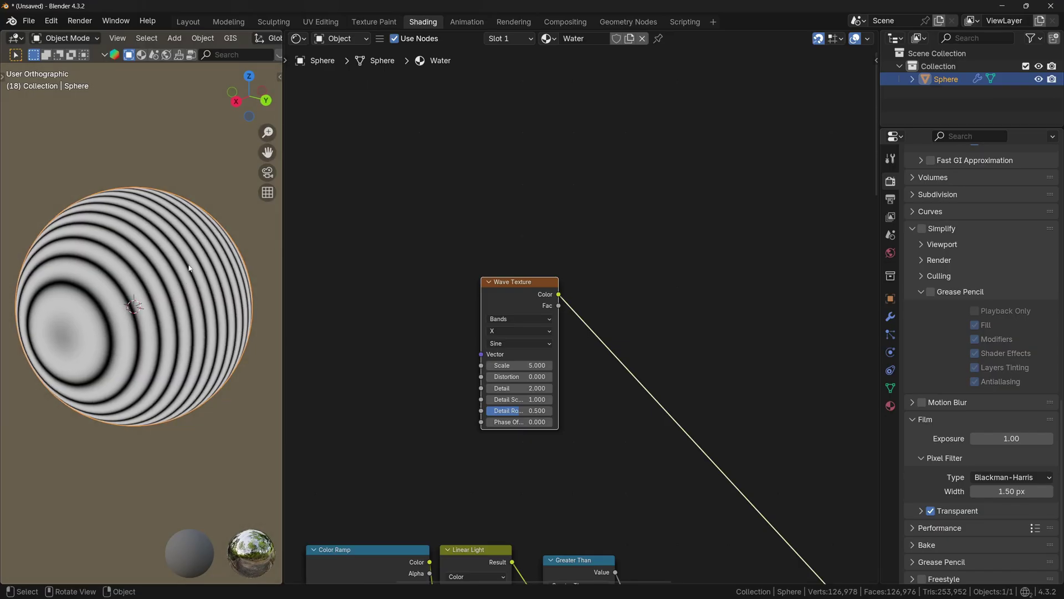
middle_click_drag(141, 285, 114, 276)
Connect the Texture Coordinate's Camera output to the Wave Texture's Vector and check the bands
scroll(394, 499, "up", 2)
middle_click_drag(394, 571, 544, 323)
scroll(544, 323, "up", 2)
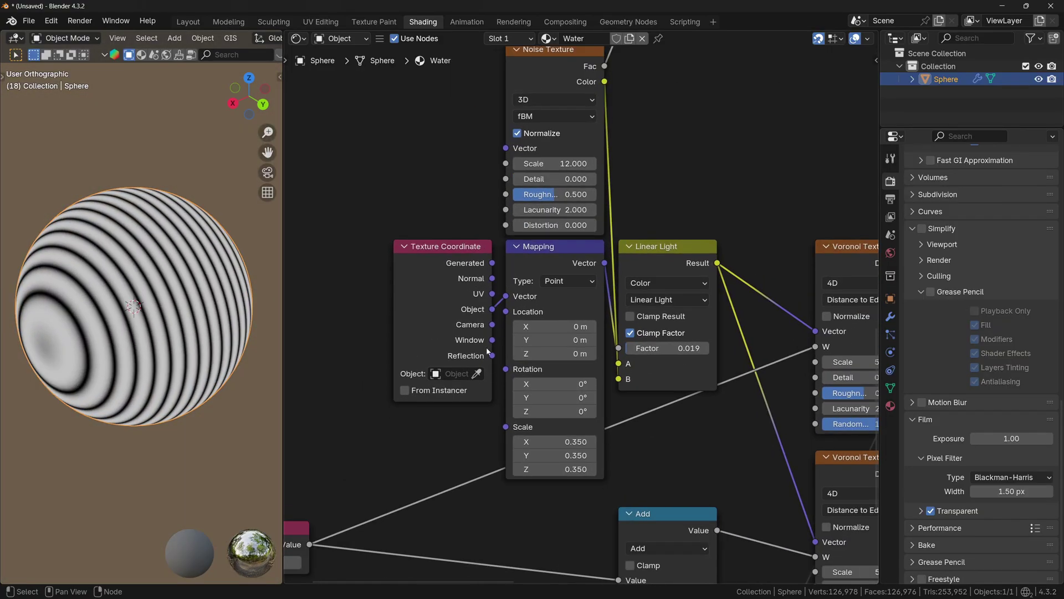
left_click_drag(491, 325, 501, 321)
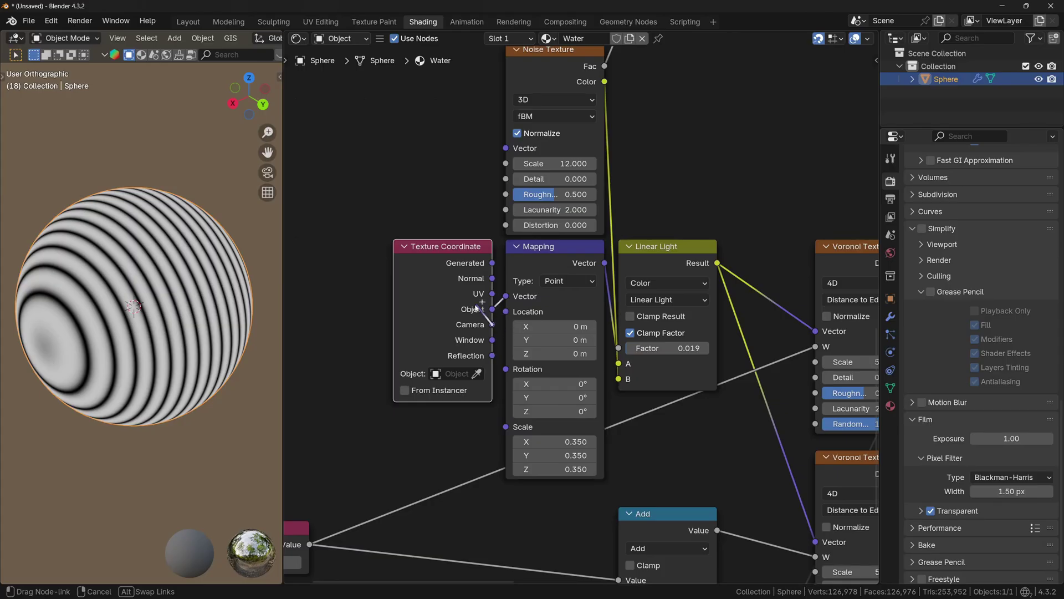
left_click_drag(523, 290, 612, 270)
middle_click_drag(138, 284, 132, 308)
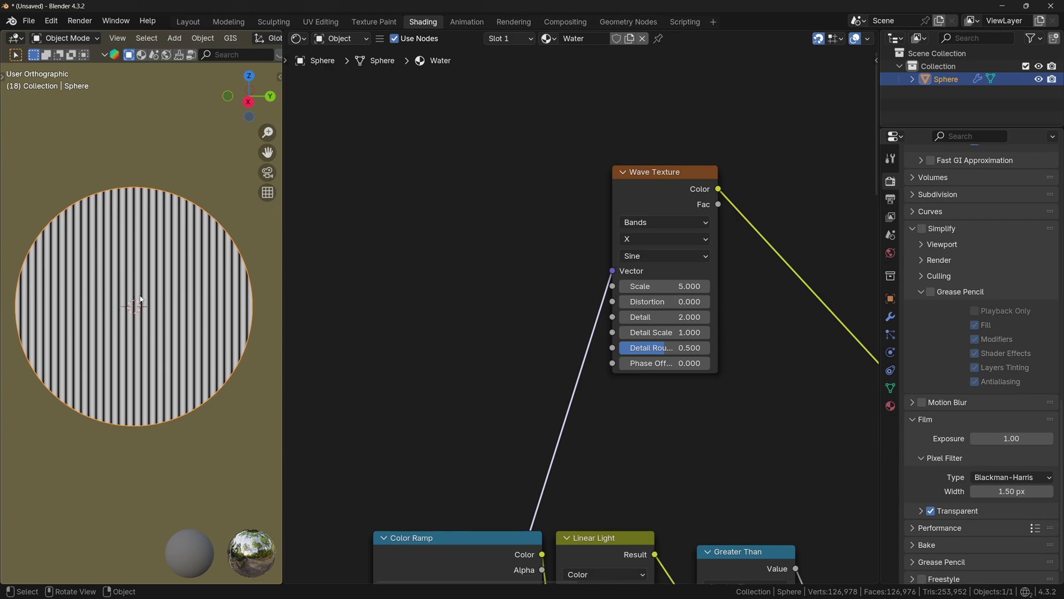
Set the Wave Texture's band direction to Z, Phase Offset to 1.580, Distortion to 5.000 and Detail to 0.000
left_click(643, 238)
left_click(637, 301)
left_click_drag(659, 363, 635, 381)
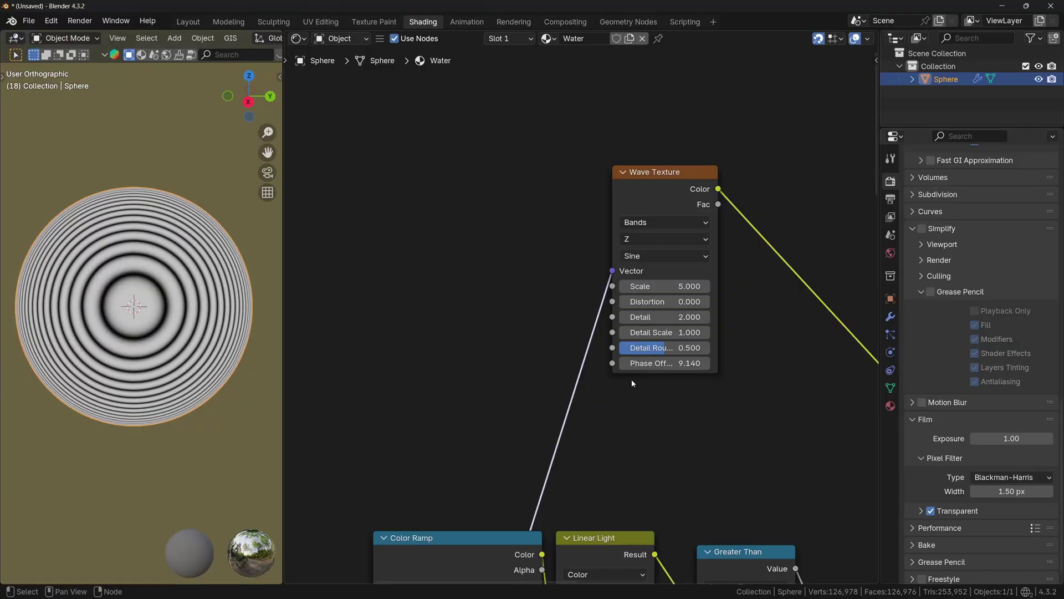
scroll(637, 391, "down", 3)
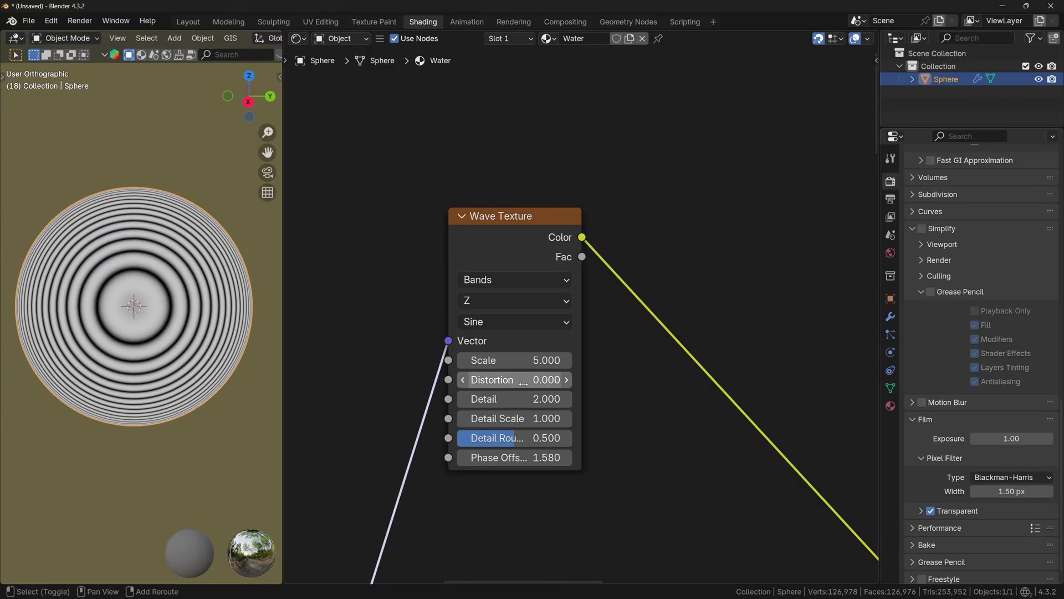
left_click_drag(521, 380, 472, 399)
left_click(524, 380)
key("Return")
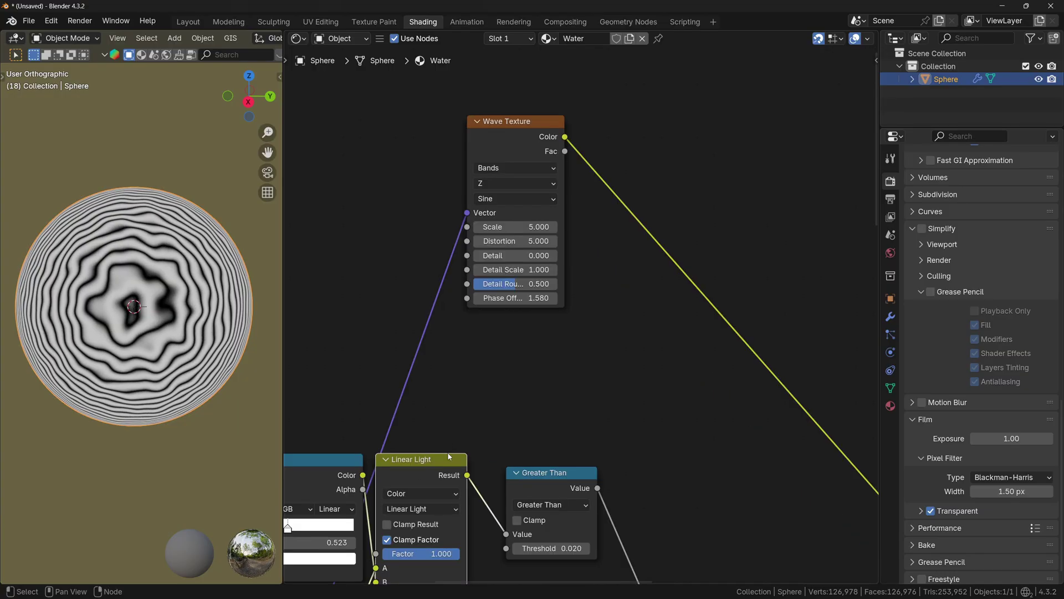
Place a copy of the rim's Linear Light node after the Wave Texture and feed the Layer Weight's Fresnel into its B input
middle_click_drag(462, 457, 463, 434)
left_click_drag(464, 434, 655, 138)
scroll(618, 291, "up", 2)
scroll(618, 291, "up", 1)
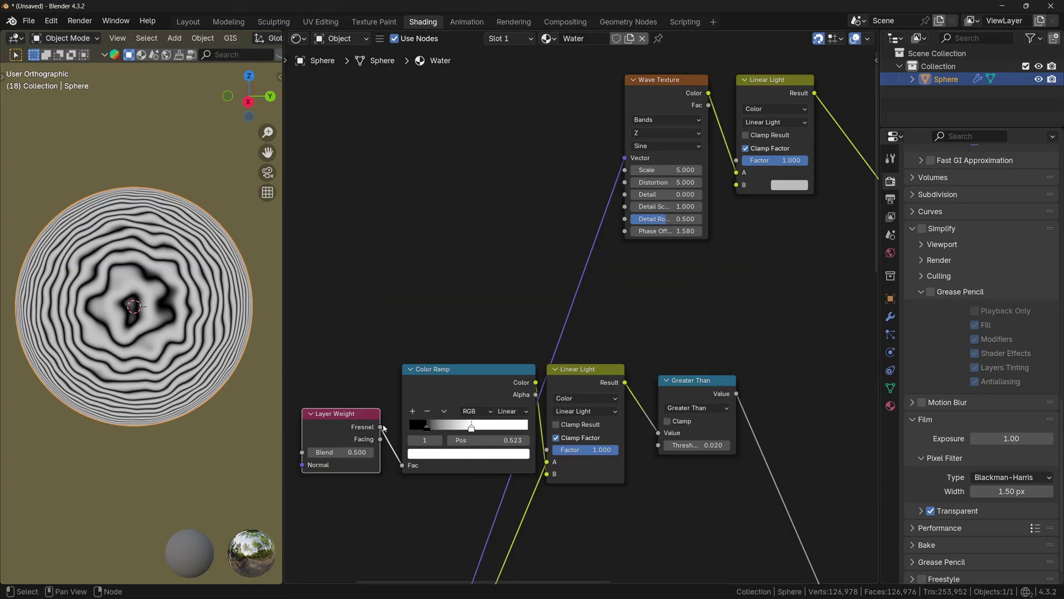
left_click_drag(383, 428, 425, 373)
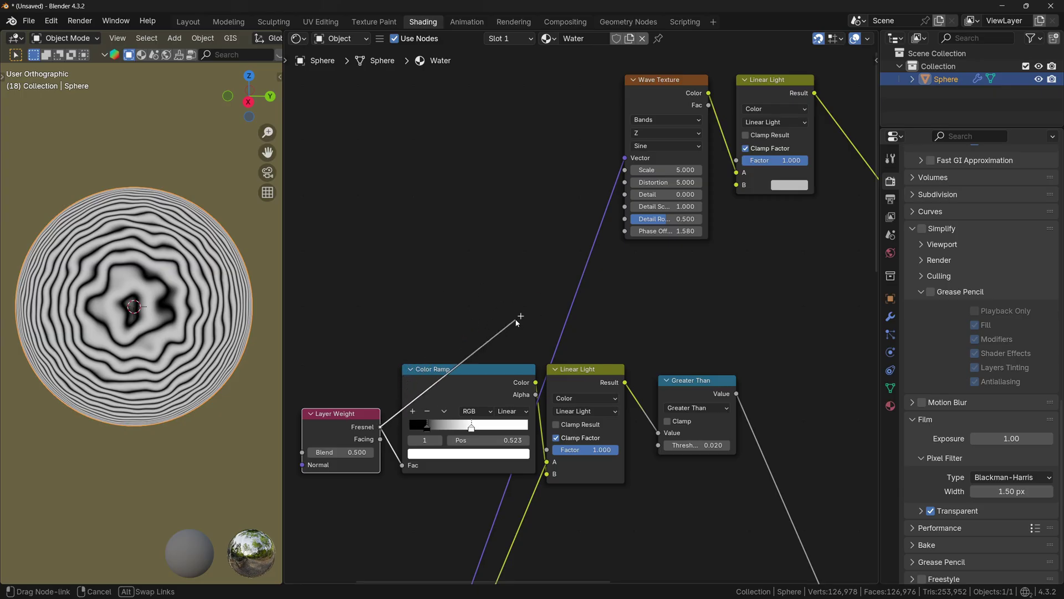
left_click_drag(527, 310, 738, 184)
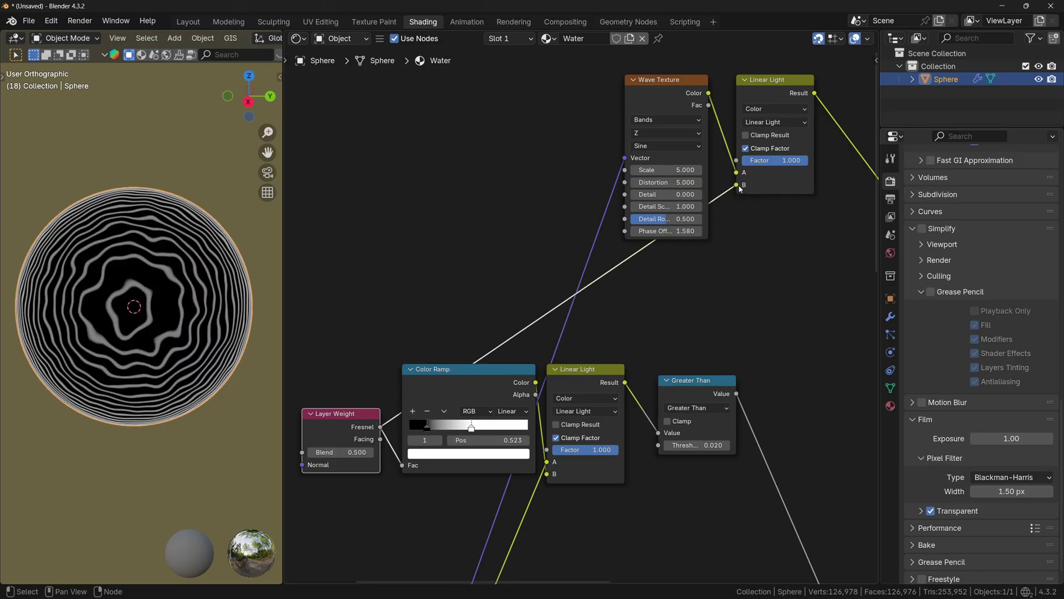
Duplicate the rim's Greater Than node, insert it after the wave's Linear Light, and set its Threshold to 0.350
middle_click_drag(743, 367, 480, 454)
left_click(447, 481)
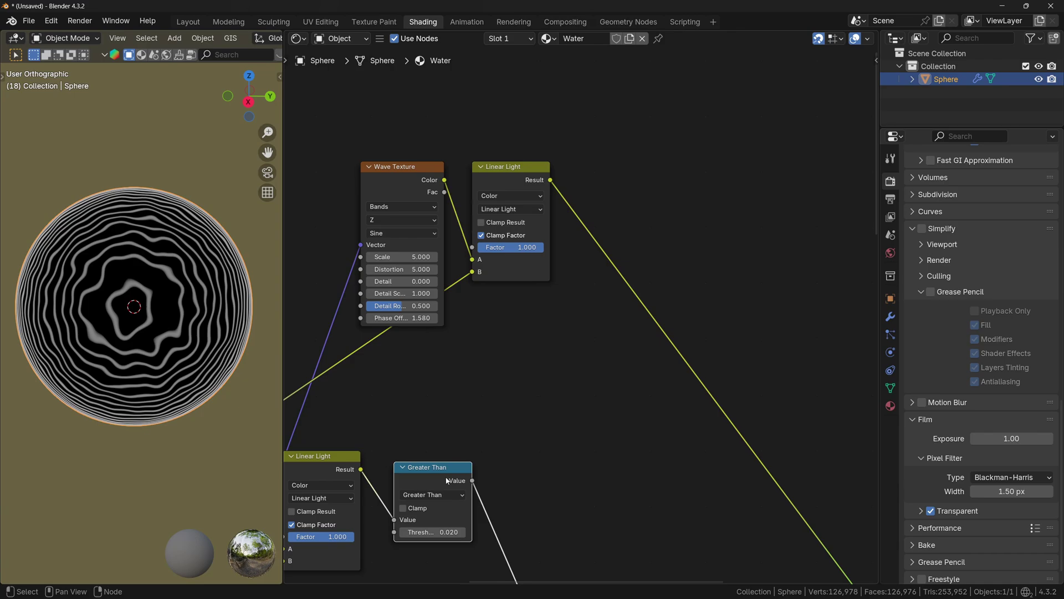
key("shift+d")
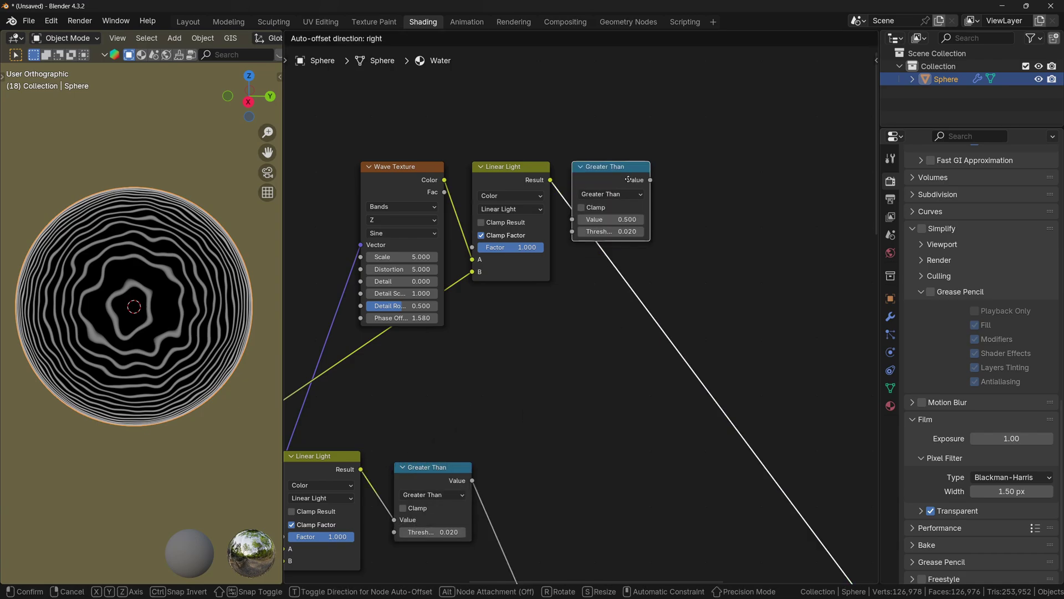
left_click(628, 179)
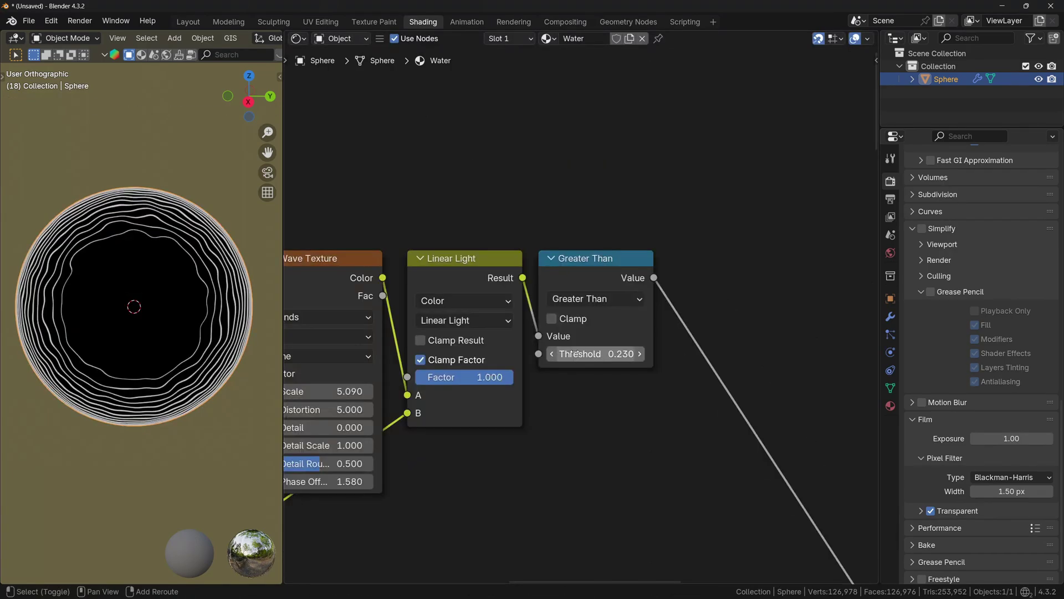
left_click_drag(596, 354, 603, 353)
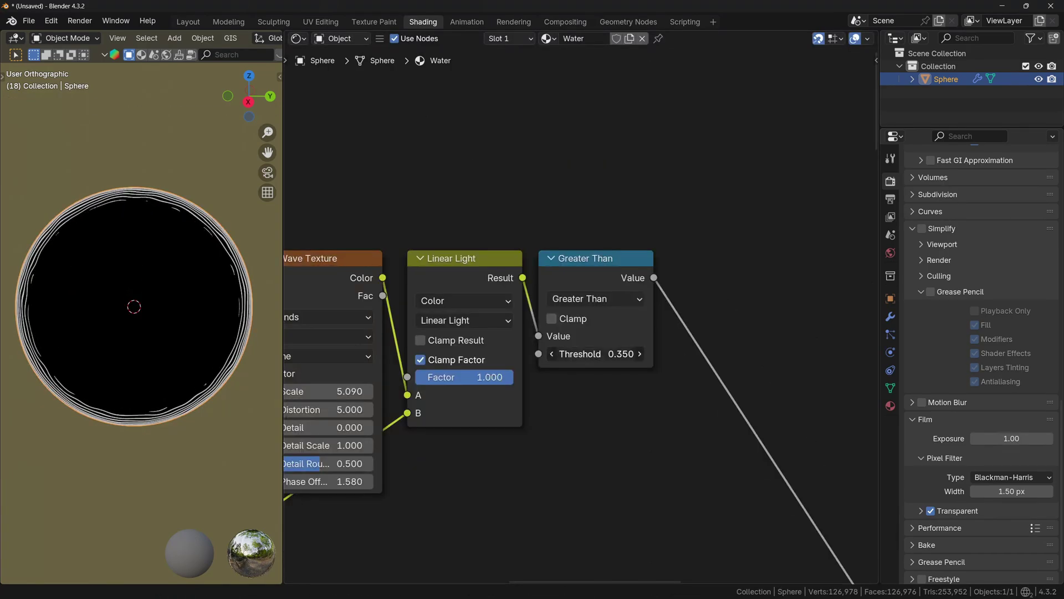
Set the Wave Texture's Scale to 2.570, Distortion to 6.740 and Phase Offset to 46.950, feeding the Color Ramp's Color into its Linear Light's B
mouse_move(481, 365)
left_mouse_down()
mouse_move(418, 366)
mouse_move(491, 381)
left_mouse_up()
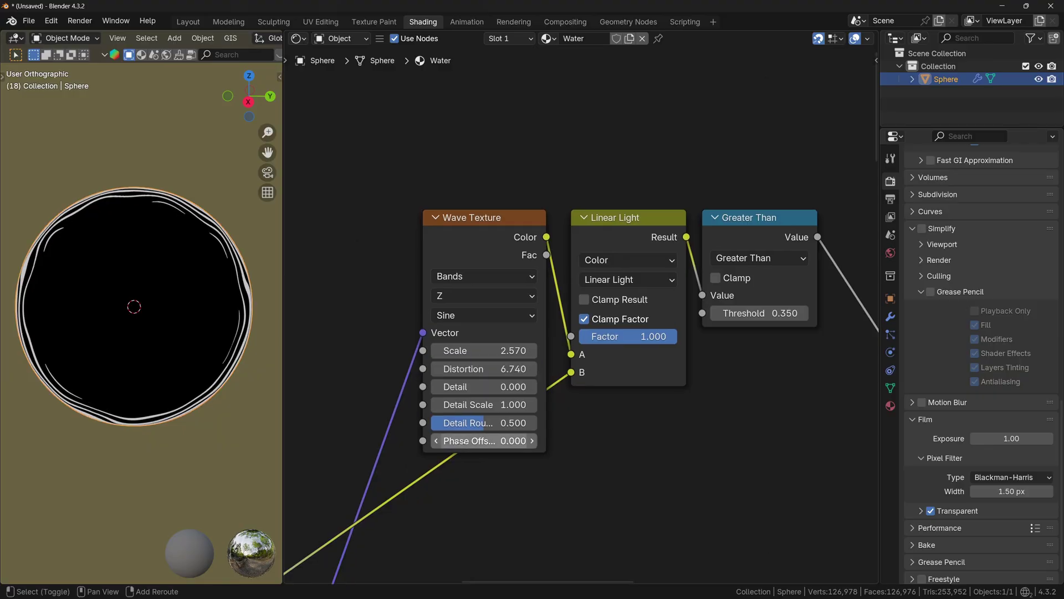
left_click_drag(461, 442, 599, 441)
scroll(517, 381, "down", 6)
middle_click_drag(487, 387, 447, 446)
scroll(675, 289, "up", 1)
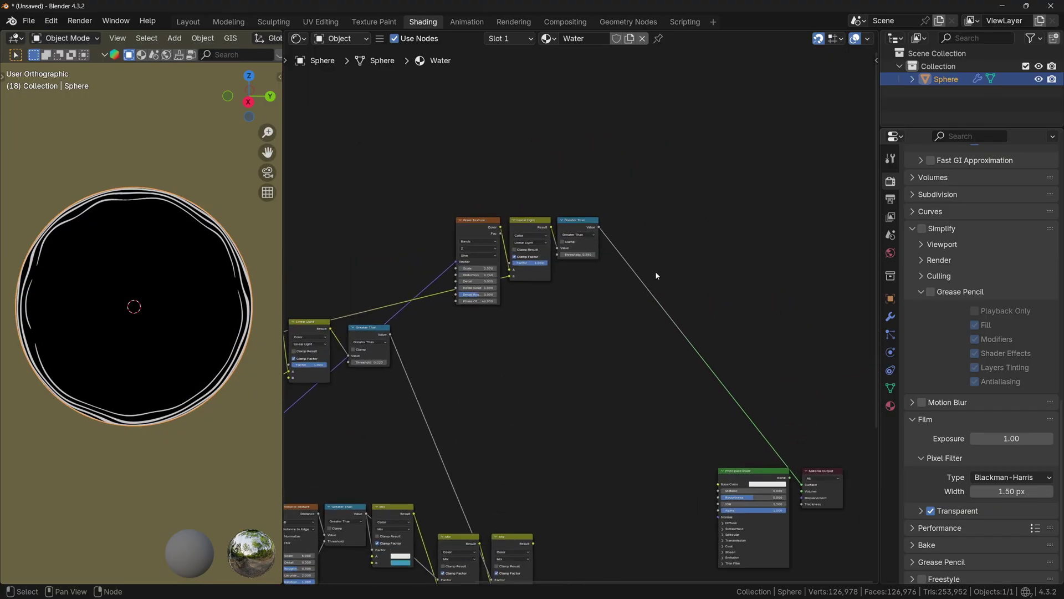
Duplicate the last Mix node, place the copy after it, and connect the previous Mix's Result to the copy's A input
middle_click_drag(536, 437, 535, 318)
scroll(554, 482, "up", 2)
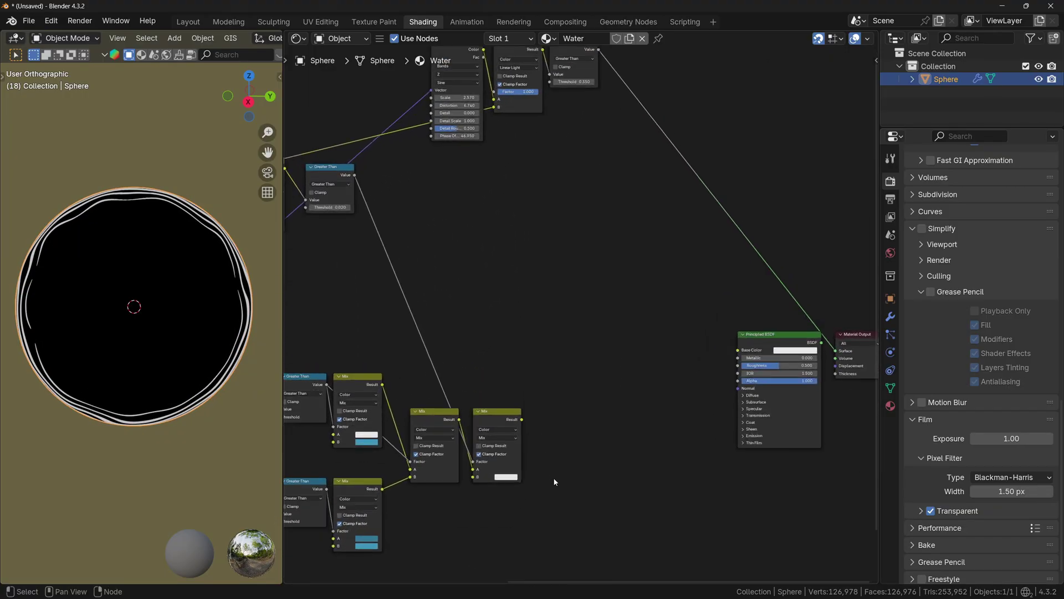
scroll(553, 482, "up", 3)
middle_click_drag(554, 482, 535, 444)
left_click_drag(465, 383, 462, 382)
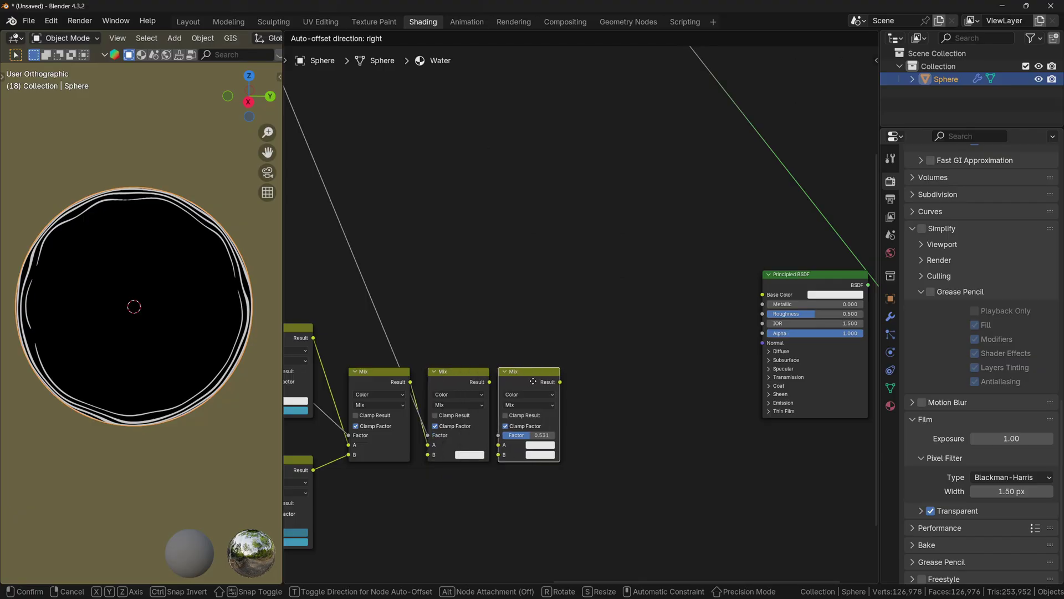
left_click(537, 381)
scroll(521, 388, "up", 3)
middle_click_drag(484, 406, 531, 363)
left_click_drag(512, 359, 517, 389)
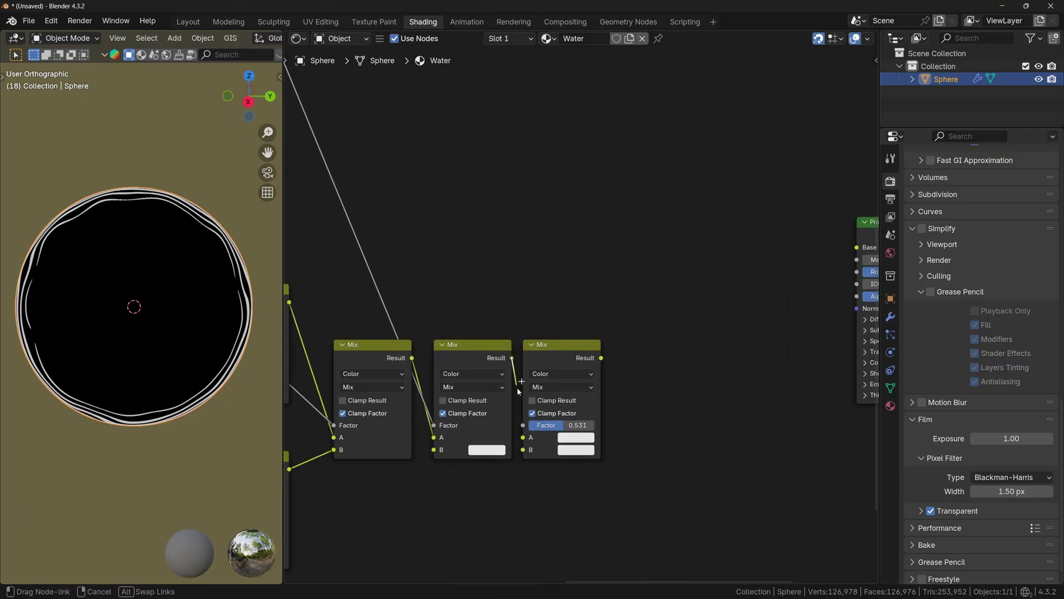
left_click_drag(525, 438, 525, 438)
Drive the new Mix node's Factor with the wave layer's Greater Than value and preview it while varying the Phase Offset
scroll(597, 128, "down", 2)
left_click_drag(608, 75, 555, 516)
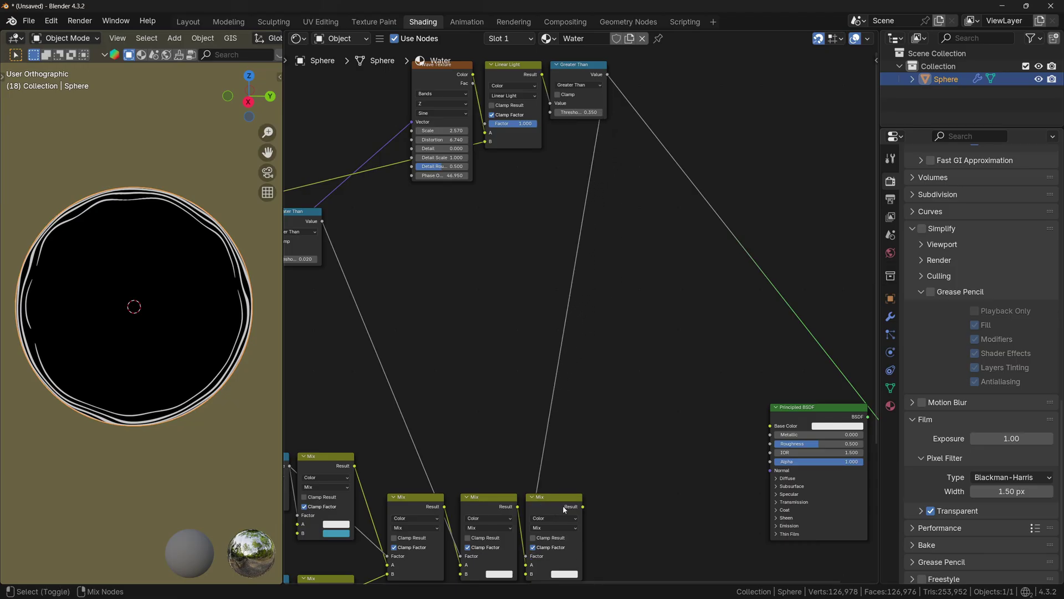
left_click(564, 509, "ctrl+shift")
middle_click_drag(148, 276, 208, 277)
middle_click_drag(421, 178, 594, 200)
left_click_drag(614, 196, 699, 197)
Switch the Noise Texture to 4D and drive its W input with the animation Value node
scroll(523, 359, "down", 3)
middle_click_drag(545, 270, 808, 140)
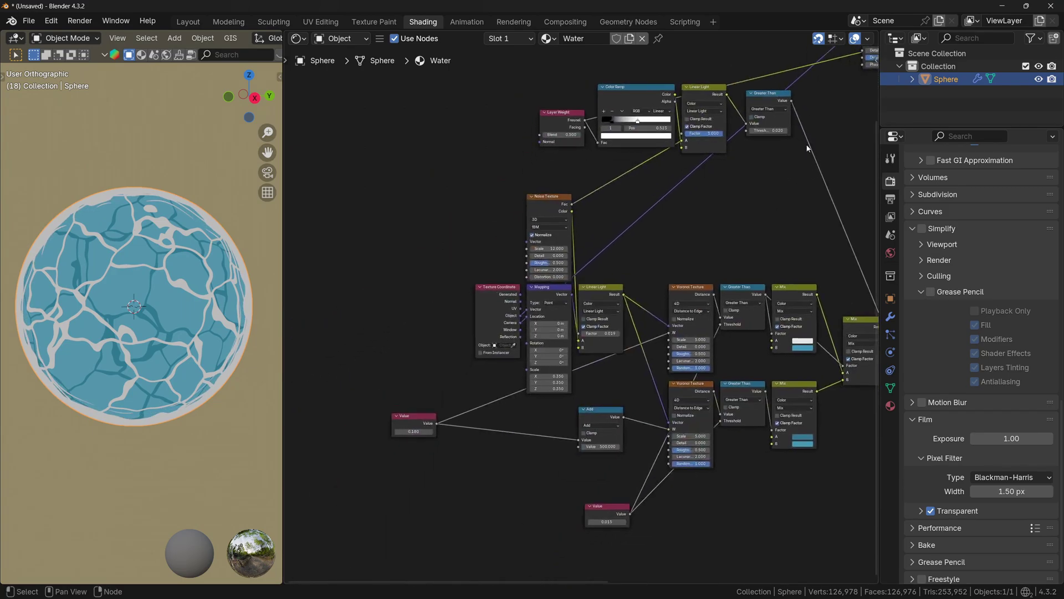
scroll(650, 240, "up", 5)
middle_click_drag(669, 185, 625, 237)
scroll(625, 237, "up", 3)
middle_click_drag(486, 228, 554, 214)
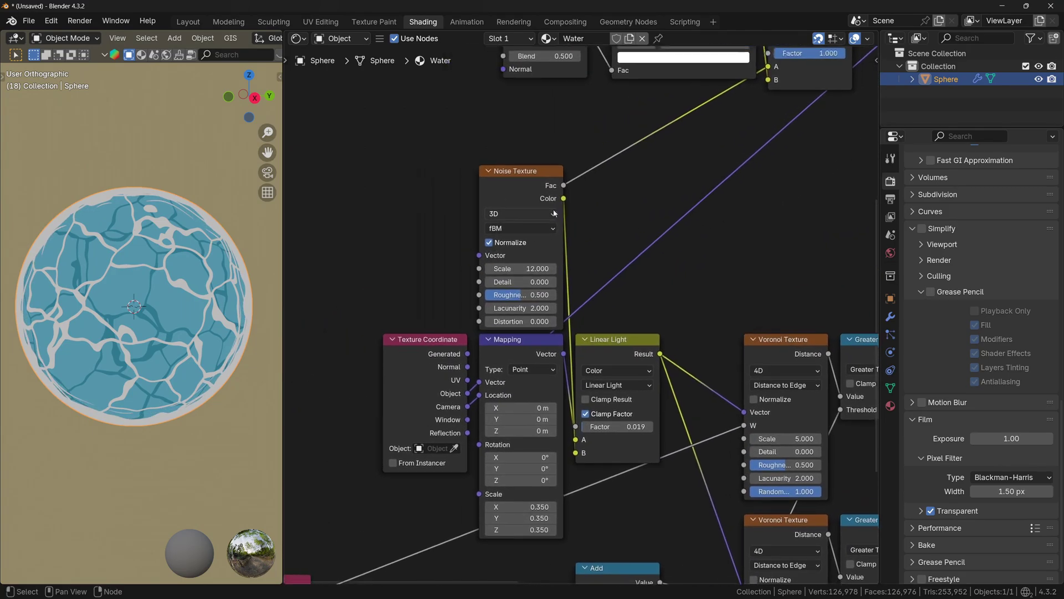
left_click(516, 217)
left_click(514, 282)
scroll(513, 282, "down", 2)
middle_click_drag(454, 393, 531, 289)
left_click_drag(418, 445, 442, 478)
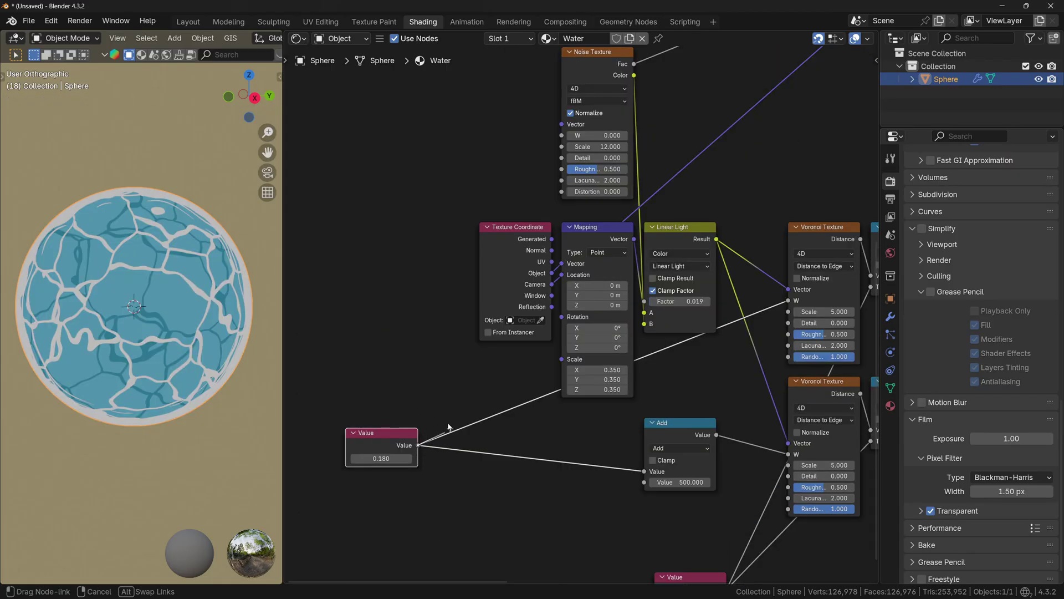
left_click_drag(492, 325, 561, 135)
Connect the animation Value node to the Wave Texture's Phase Offset and set the Value to 9.130
scroll(419, 488, "down", 2)
left_click_drag(419, 483, 520, 365)
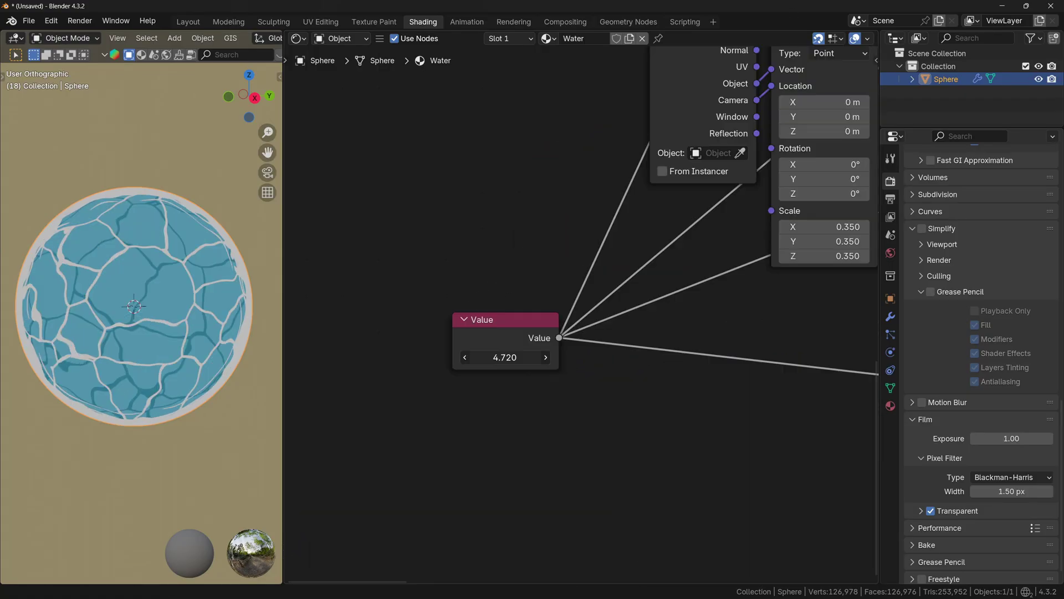
mouse_move(504, 357)
left_mouse_down()
mouse_move(632, 357)
mouse_move(511, 357)
left_mouse_up()
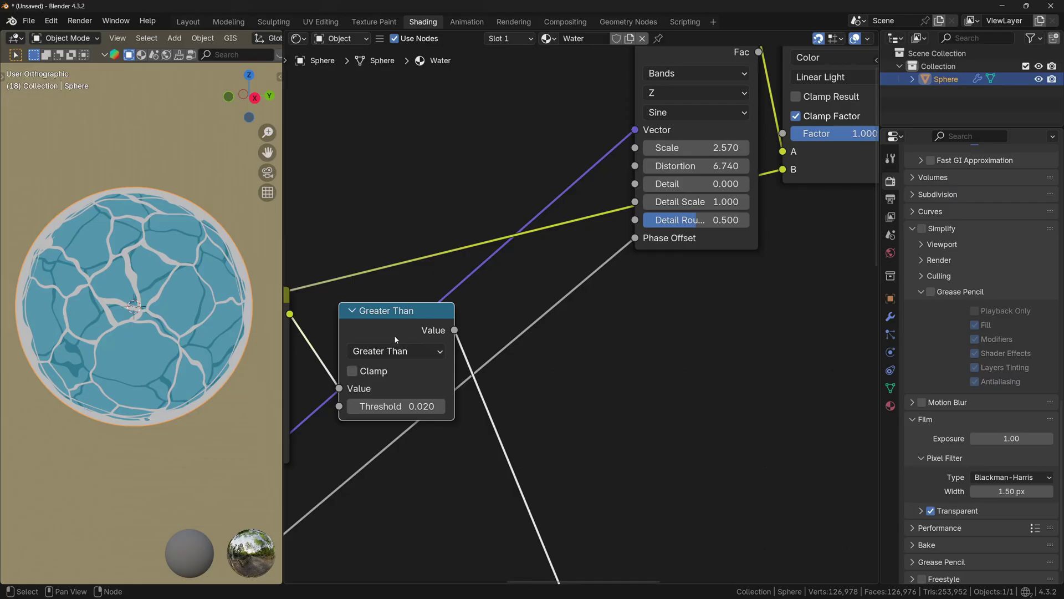
Insert a Multiply math node set to 100 before the Wave Texture's Phase Offset and vary the Value node to check the motion
key("shift+d")
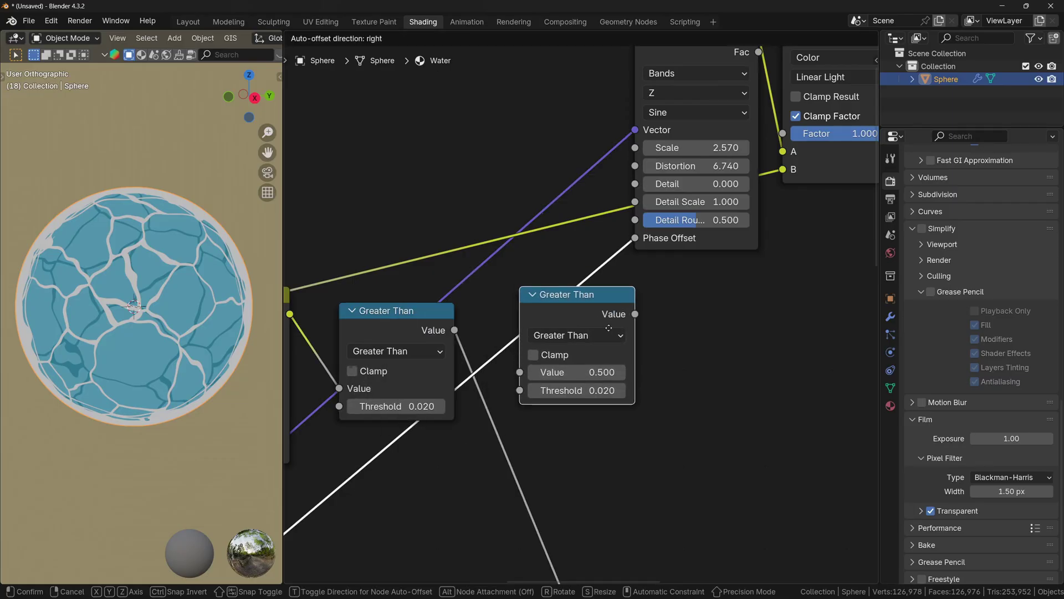
left_click(575, 312)
key("ctrl+KP_Multiply")
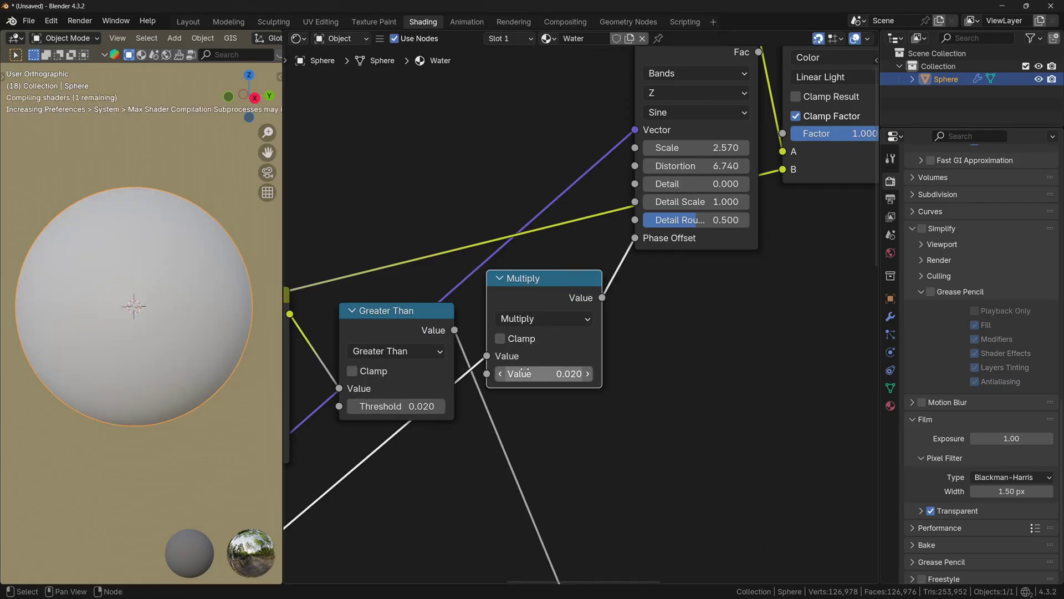
left_click(543, 374)
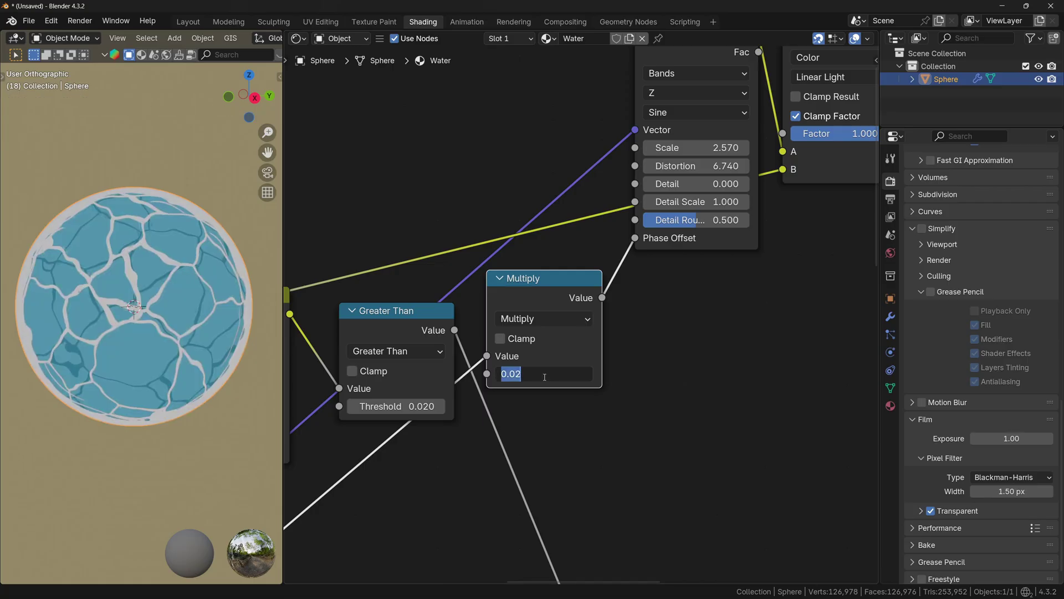
type("100")
key("Return")
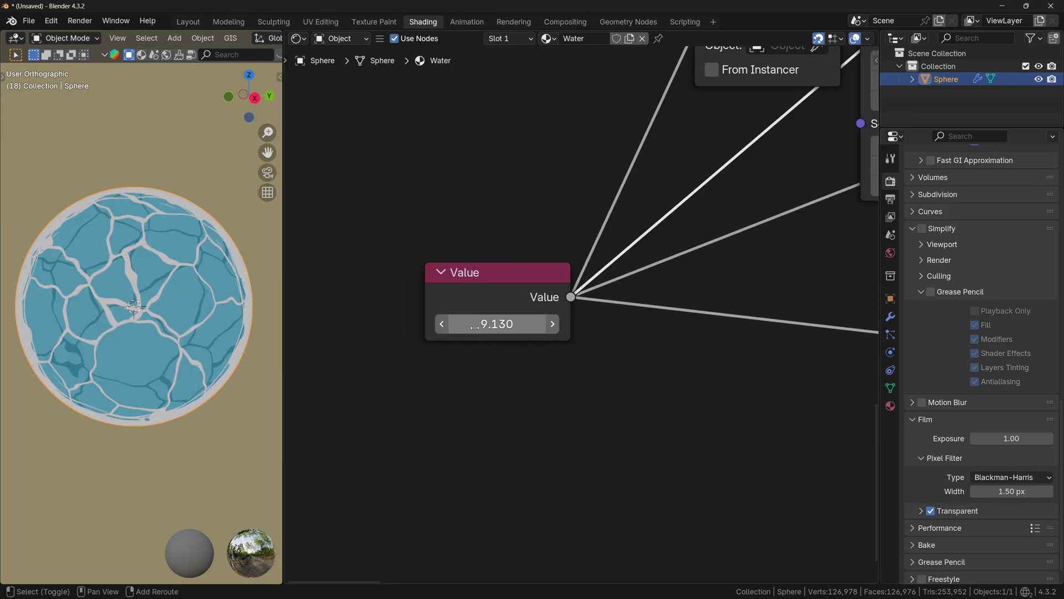
left_click_drag(496, 324, 573, 323)
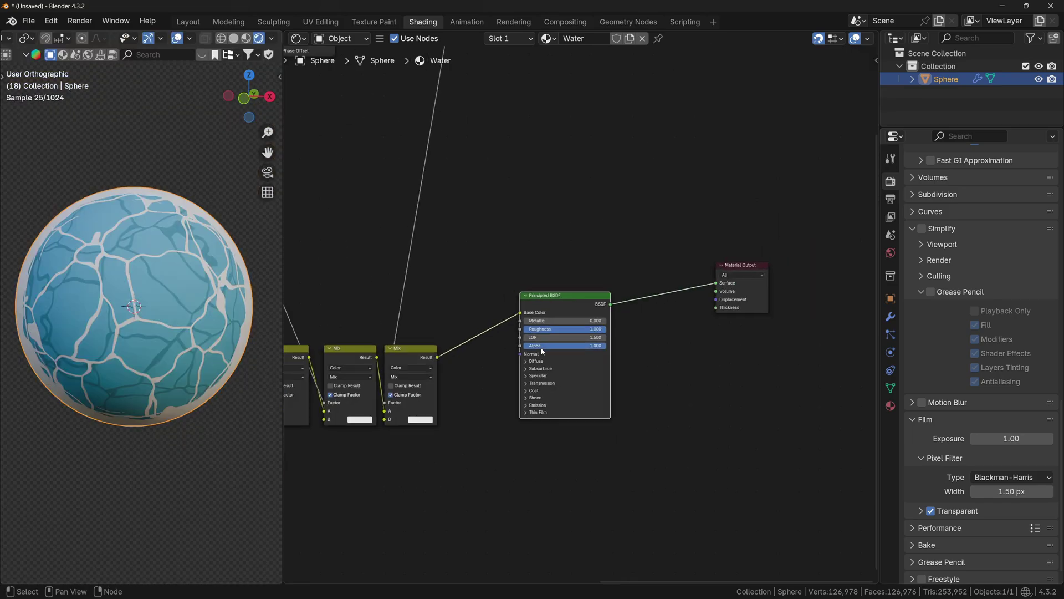
scroll(607, 250, "up", 2)
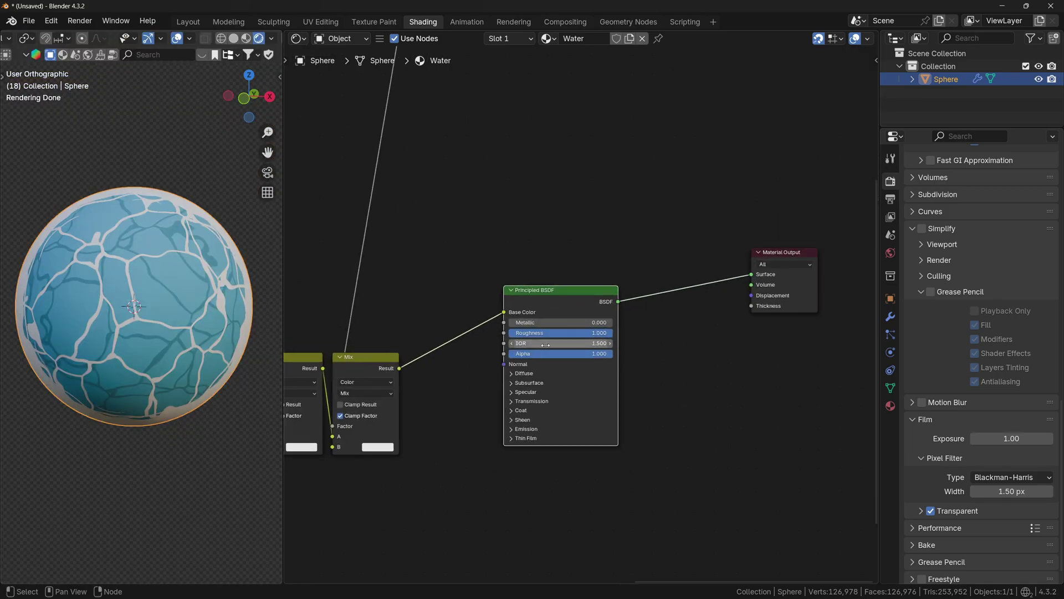
Delete the Principled BSDF node and add a Toon BSDF node in its place
left_click(407, 420)
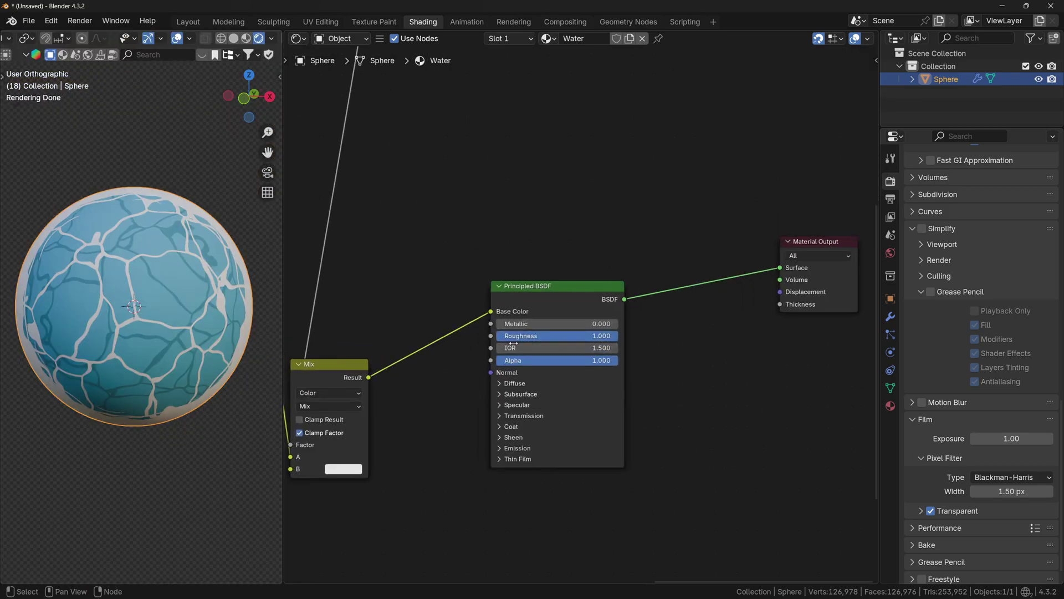
left_click(533, 287)
key("x")
key("shift+a")
left_click(546, 278)
type("toon")
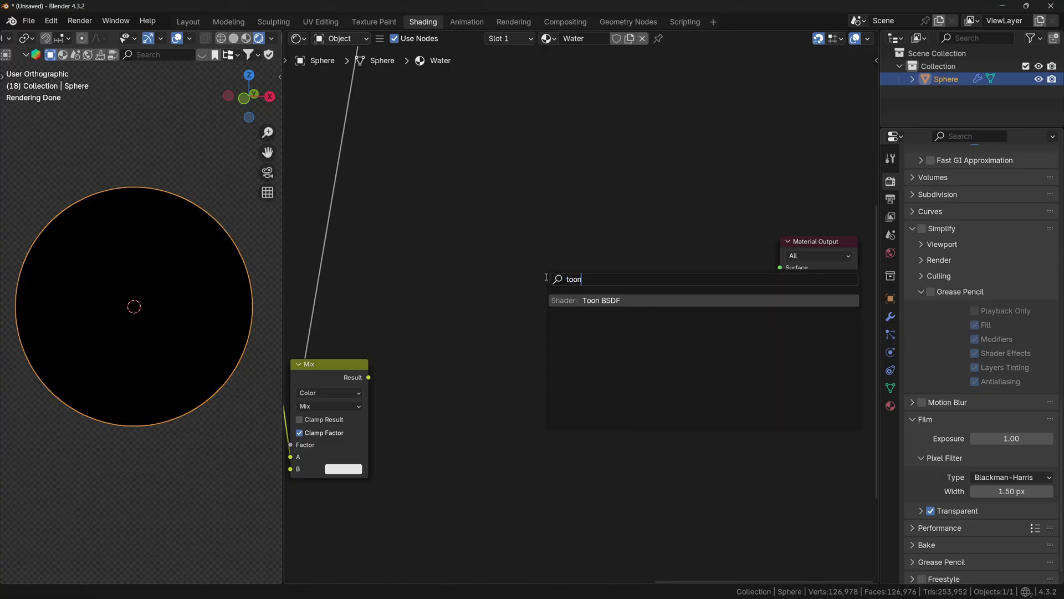
key("Return")
left_click(491, 308)
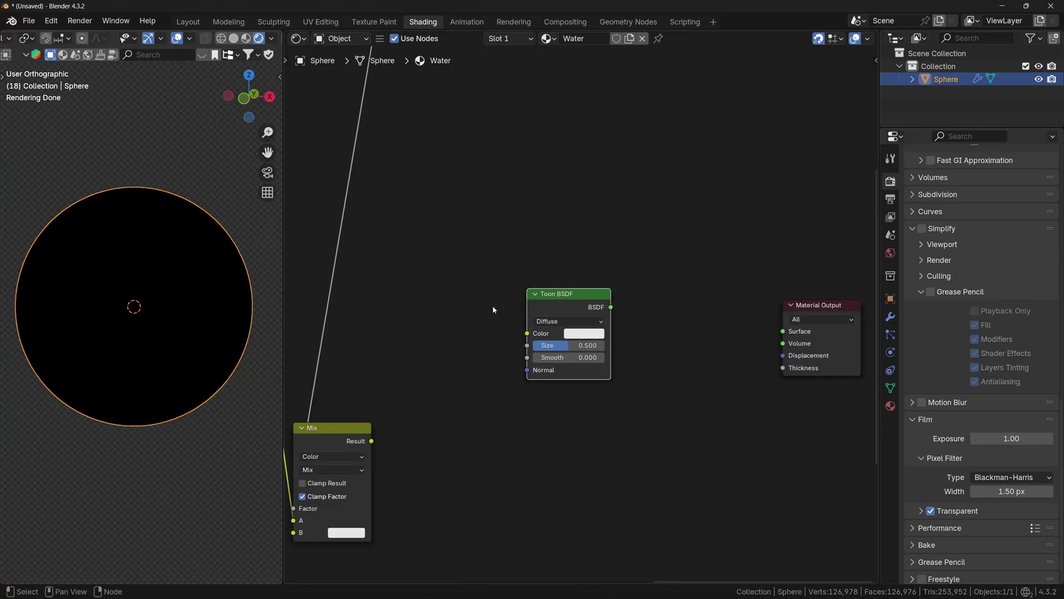
Connect the last Mix node's Result to the Toon BSDF's Color and its BSDF output to the Material Output's Surface
left_click_drag(378, 440, 556, 333)
left_click_drag(611, 307, 643, 313)
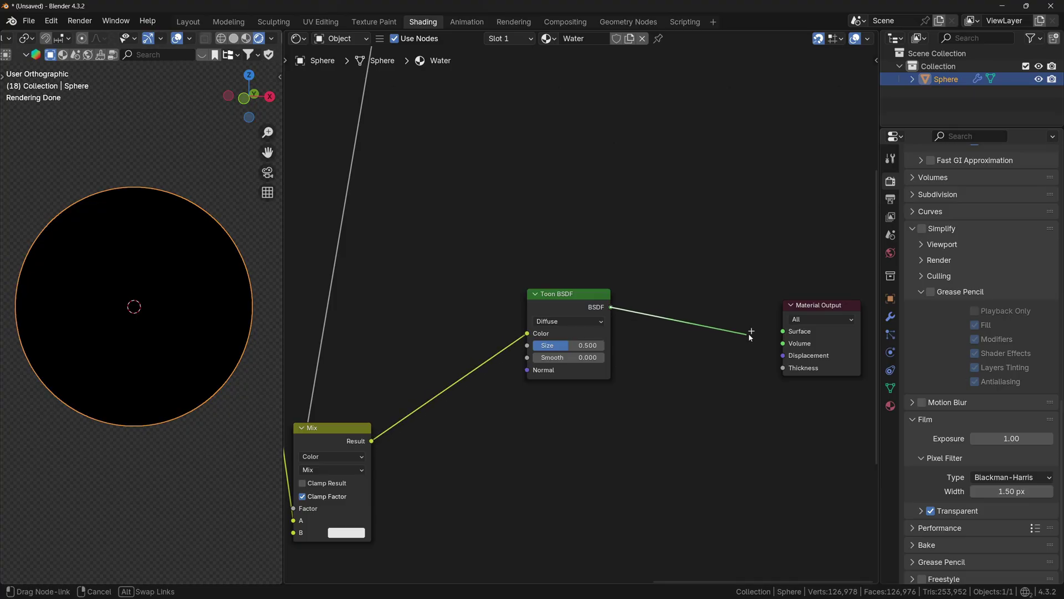
left_click_drag(786, 335, 783, 332)
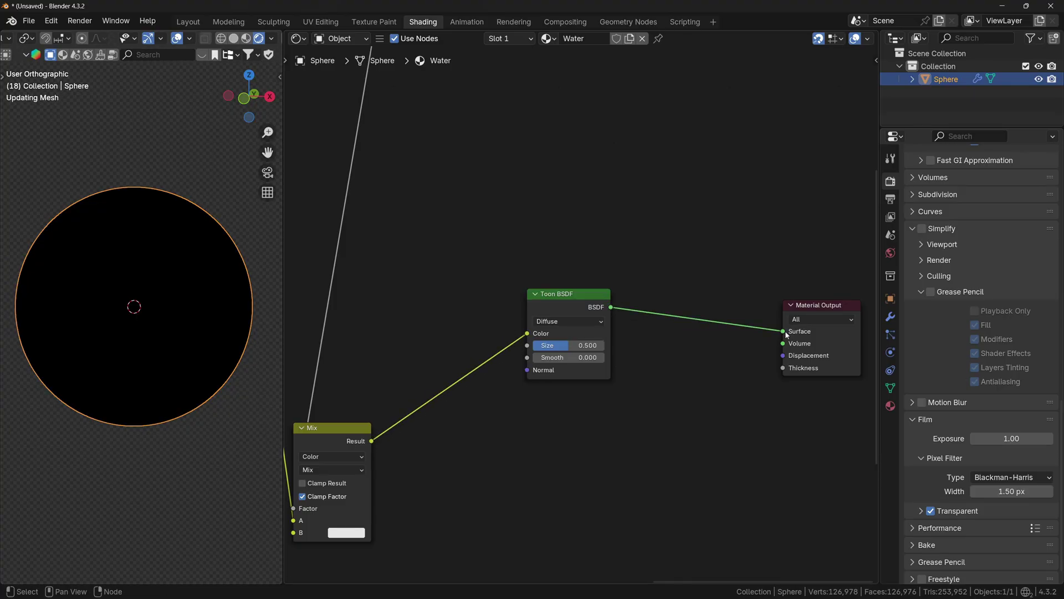
Set the Toon BSDF's Smooth and Size to 1.000 and check the shading around the sphere
scroll(589, 369, "up", 2)
left_click_drag(532, 352, 612, 351)
left_click_drag(553, 339, 620, 340)
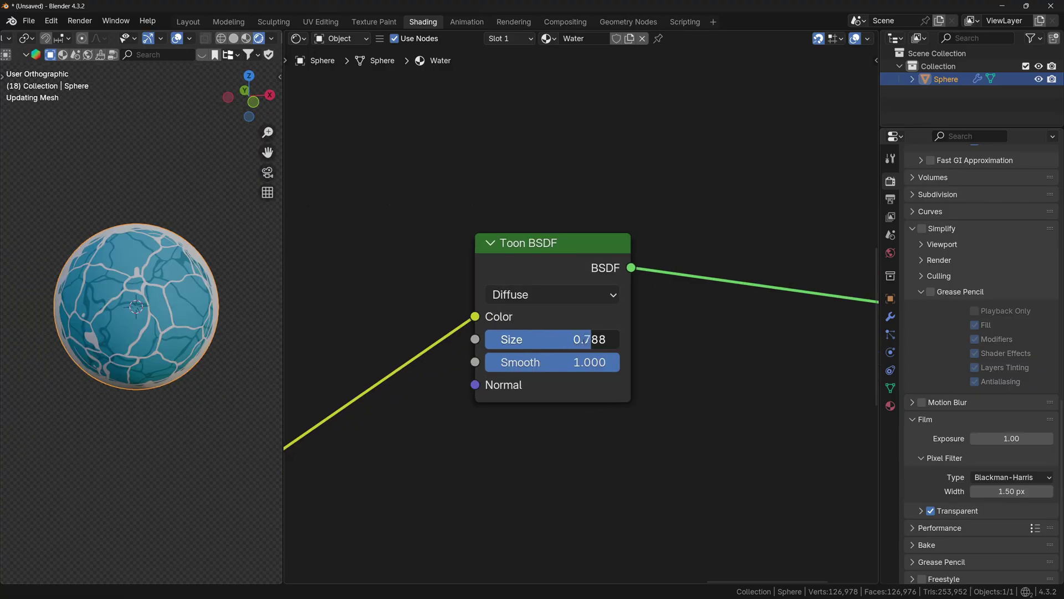
middle_click_drag(76, 289, 39, 295)
middle_click_drag(39, 294, 8, 294)
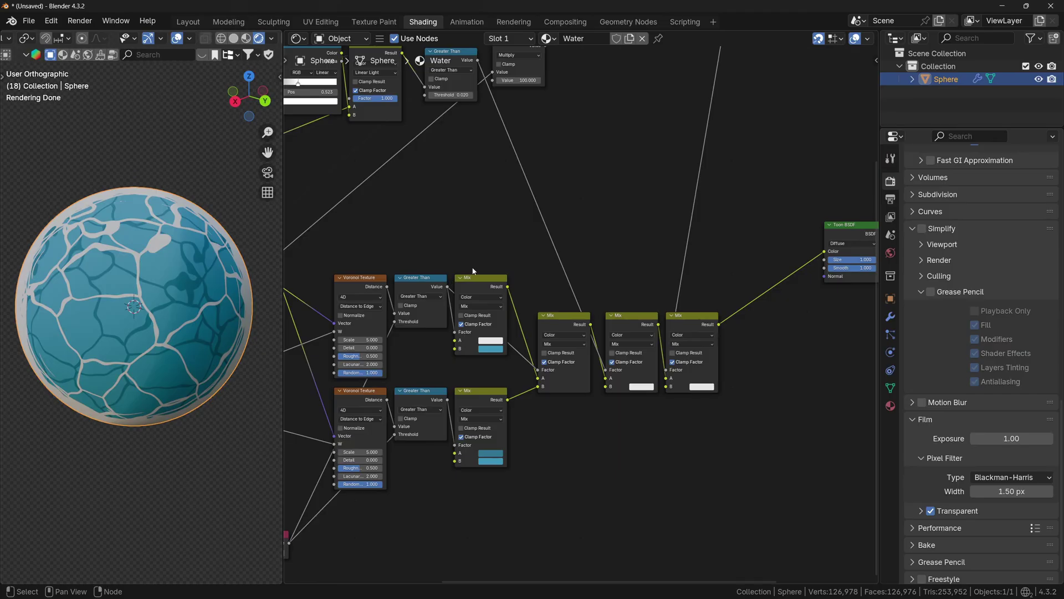
Adjust the Value node that drives the Voronoi layers' Greater Than thresholds to vary the line thickness
left_click_drag(526, 228, 527, 228)
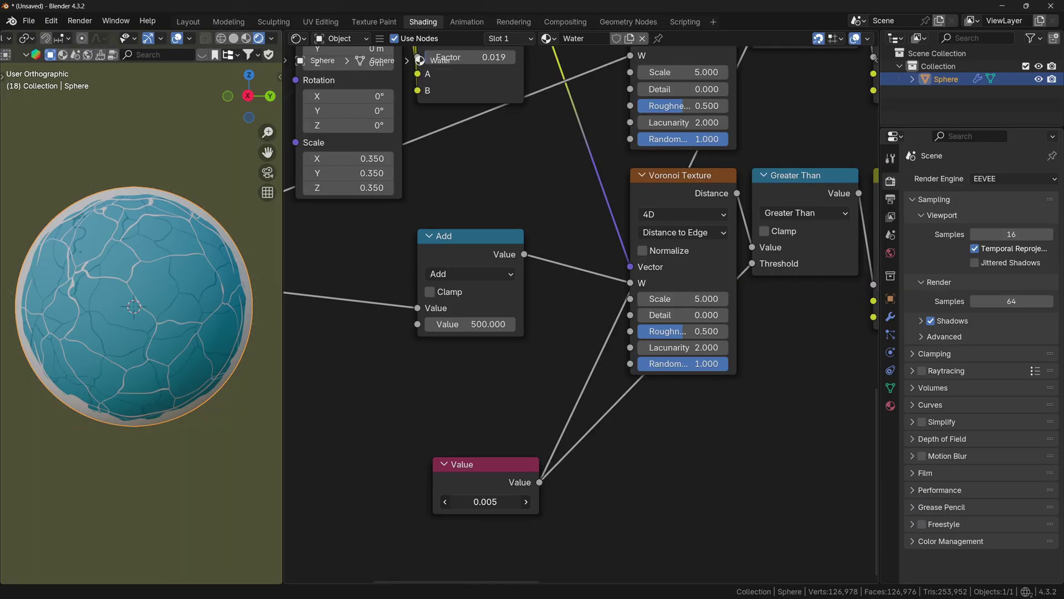
left_click_drag(485, 501, 491, 501)
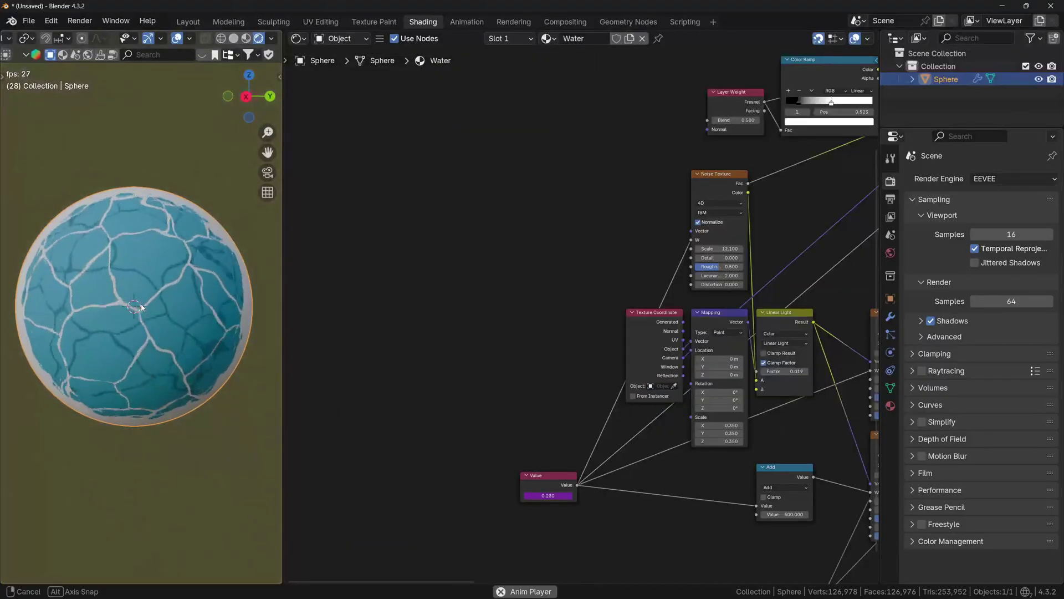
Set the scene's frame rate to a custom 12 fps and view the playing animation from several sides of the sphere
middle_click_drag(141, 308, 146, 321)
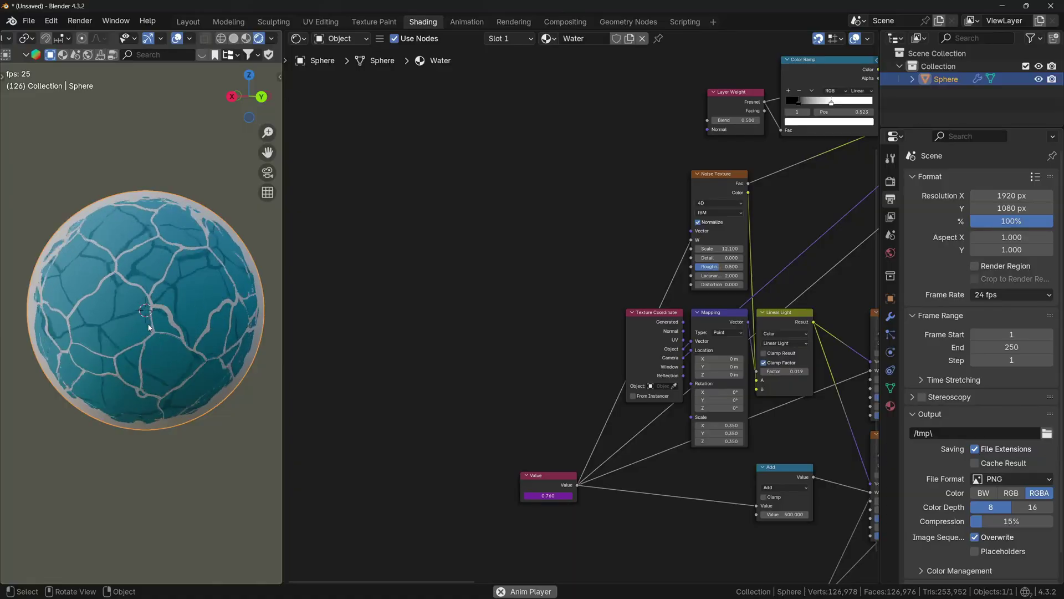
left_click(1012, 295)
left_click(1016, 443)
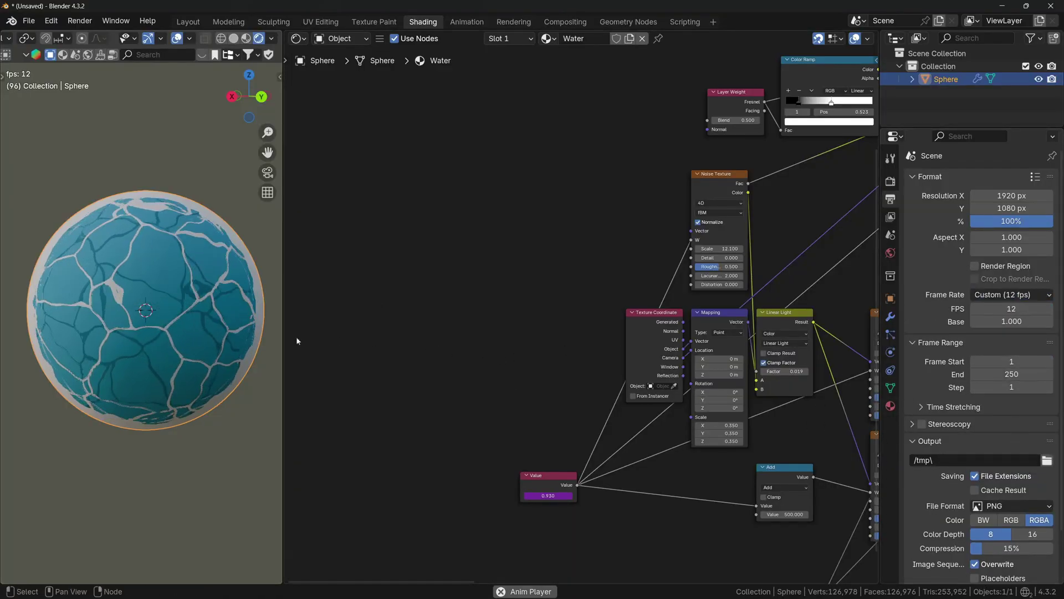
middle_click_drag(164, 310, 134, 304)
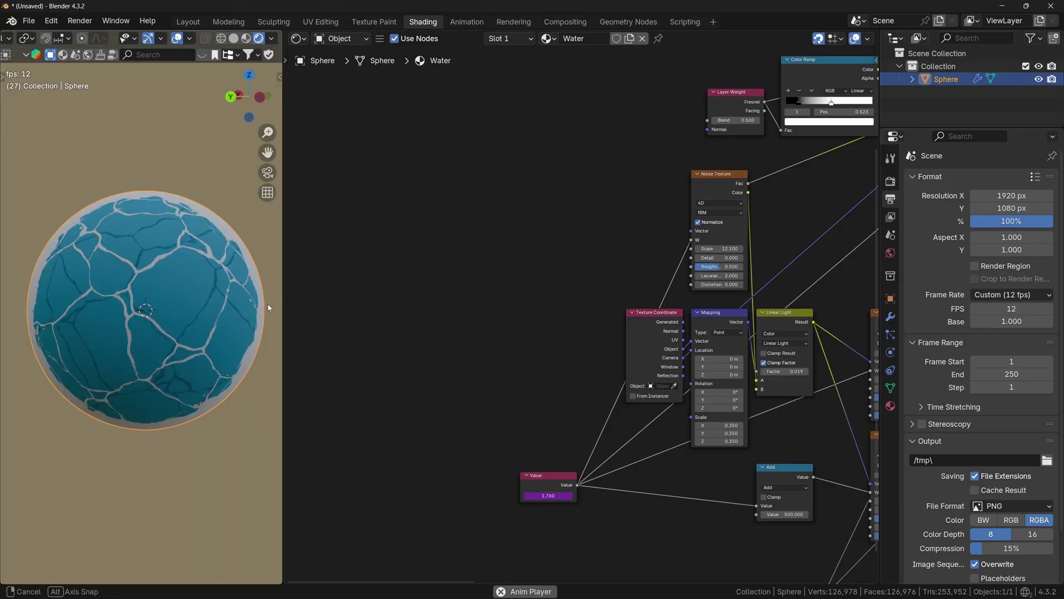
middle_click_drag(268, 304, 265, 305)
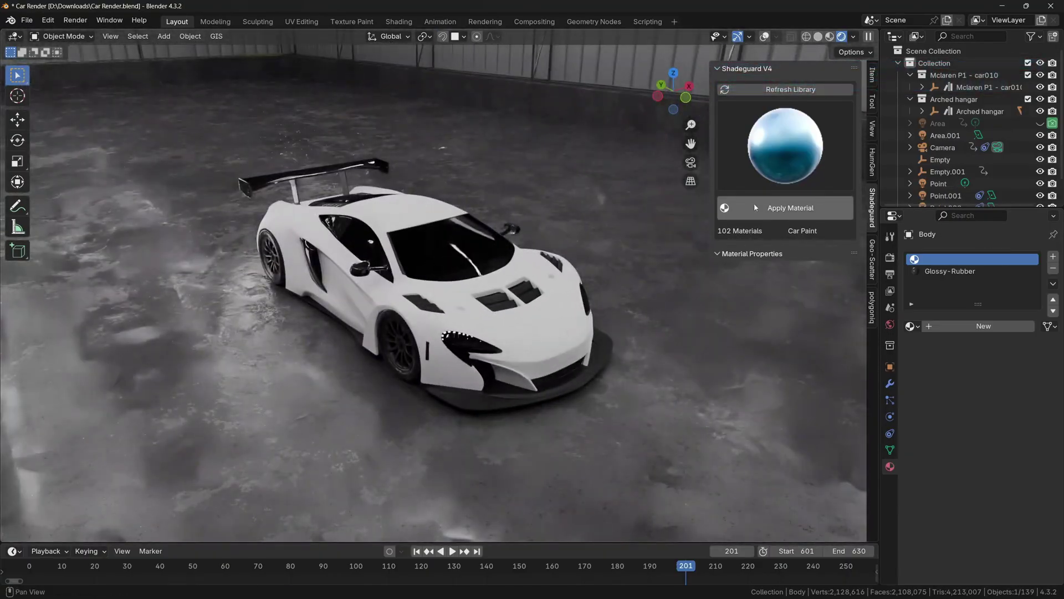
Apply the Shadeguard library's Car Paint material to the car body and view it closer
left_click(768, 208)
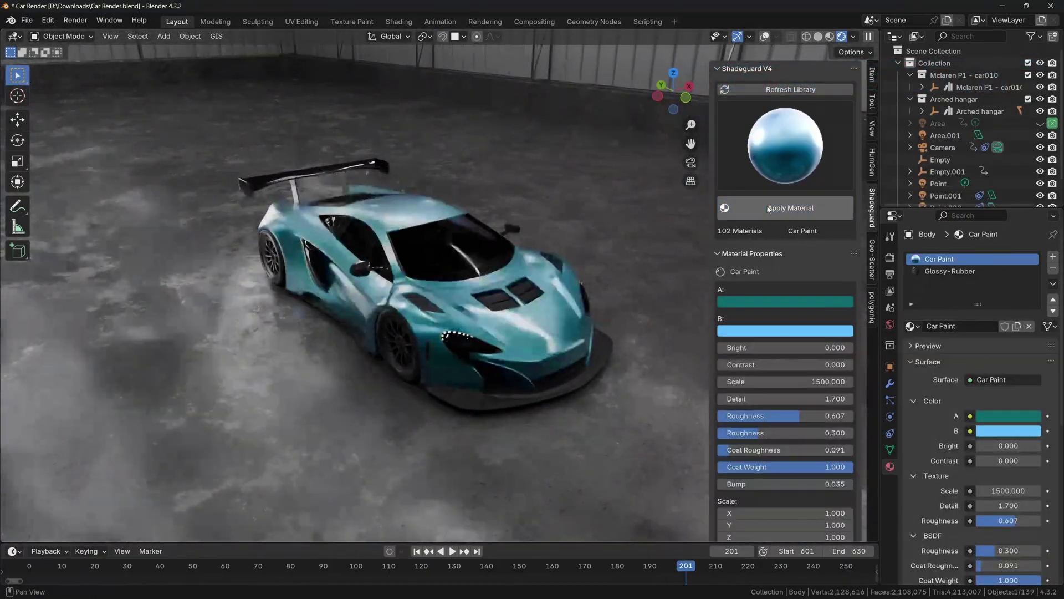
middle_click_drag(499, 355, 524, 321)
scroll(524, 321, "up", 4)
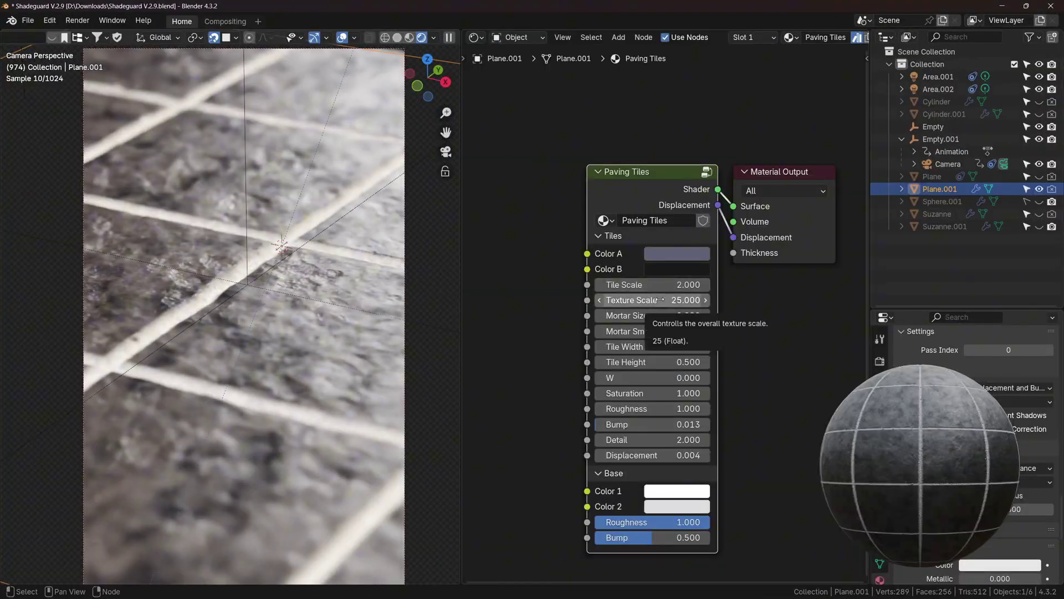
Set the Paving Tiles node's Texture Scale to 19.900
left_click_drag(660, 299, 661, 302)
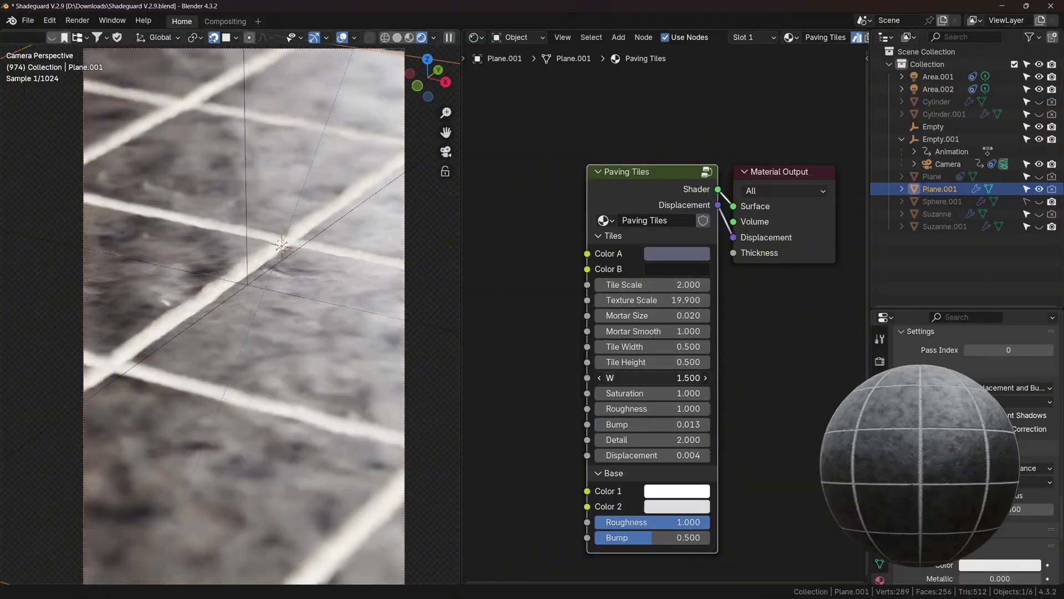